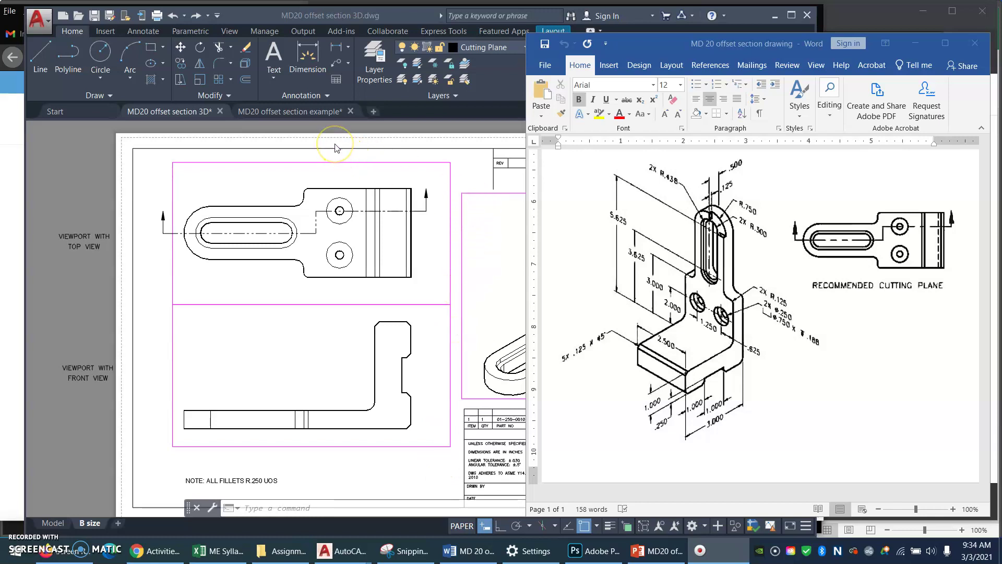
Switch to the model space of the MD20 offset section example drawing, check the Word reference, and turn on Ortho mode.
left_click(307, 107)
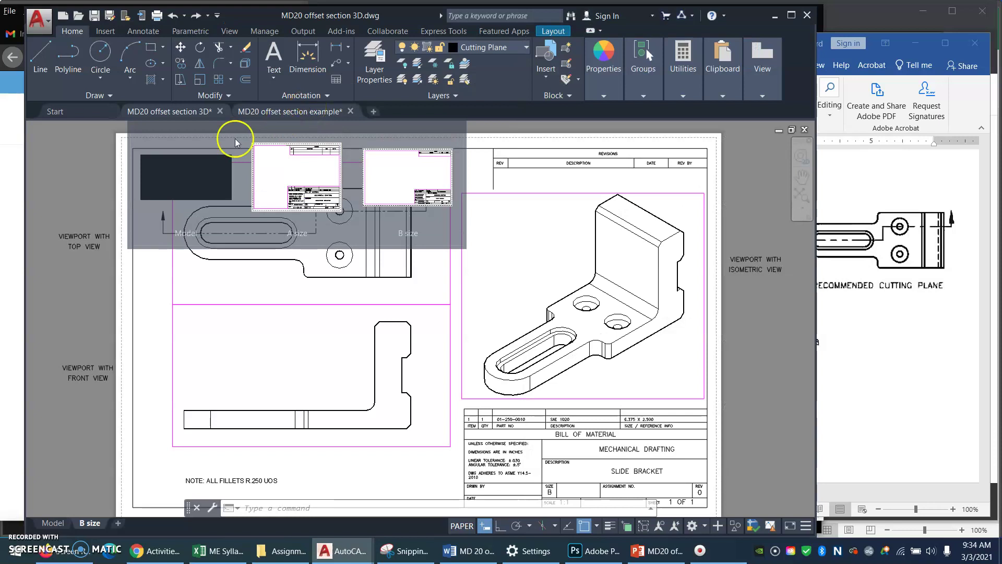
left_click(204, 163)
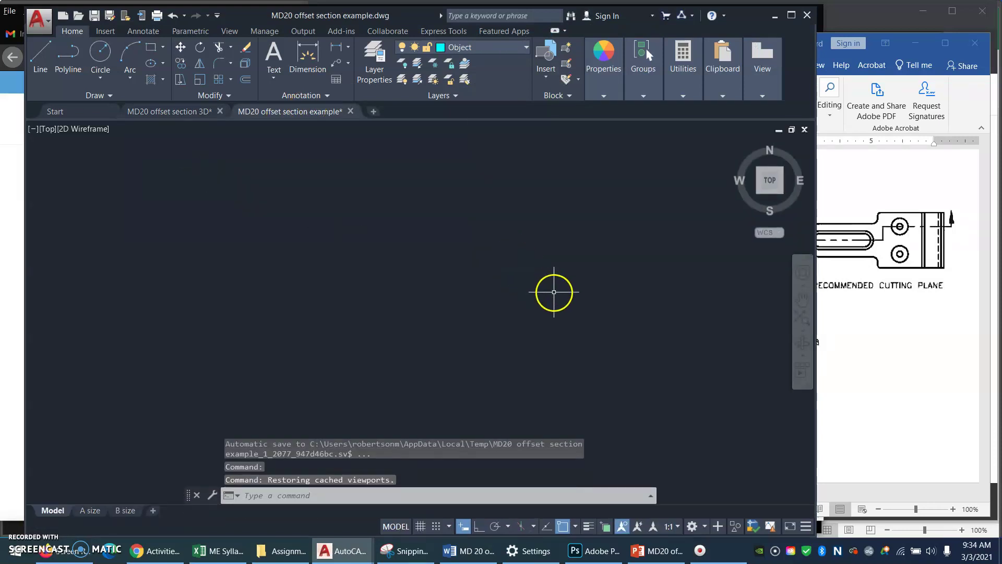
left_click(948, 388)
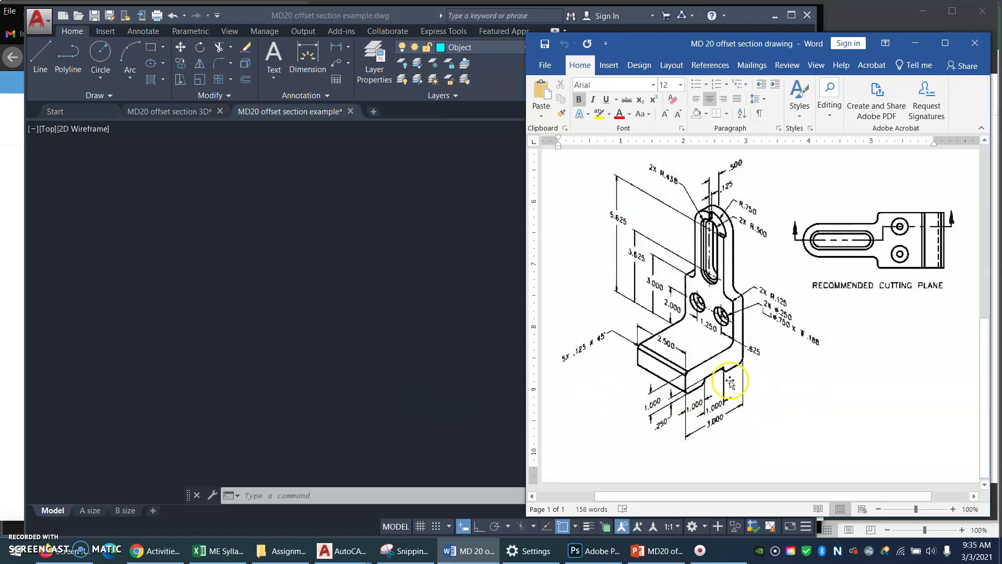
left_click(430, 353)
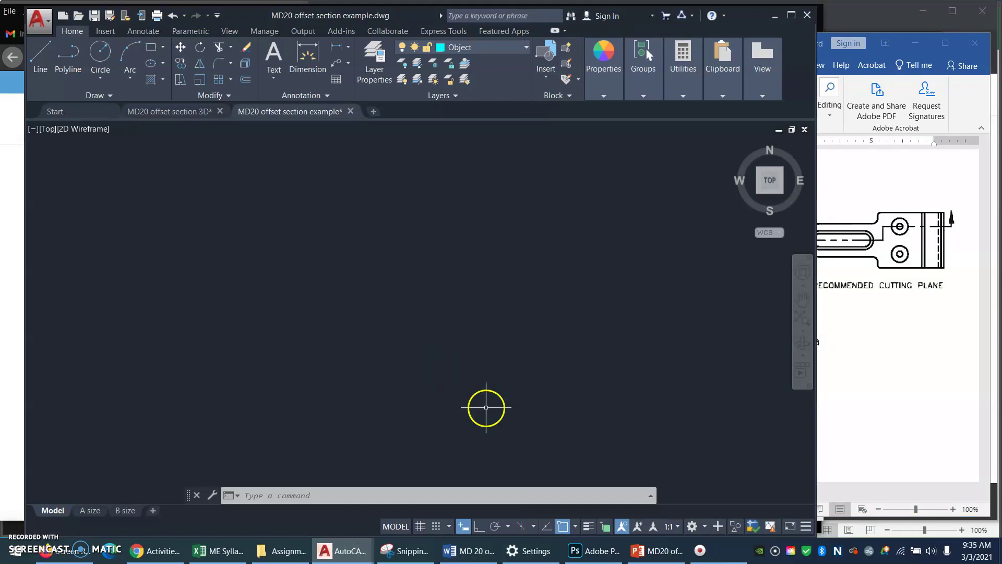
left_click(478, 526)
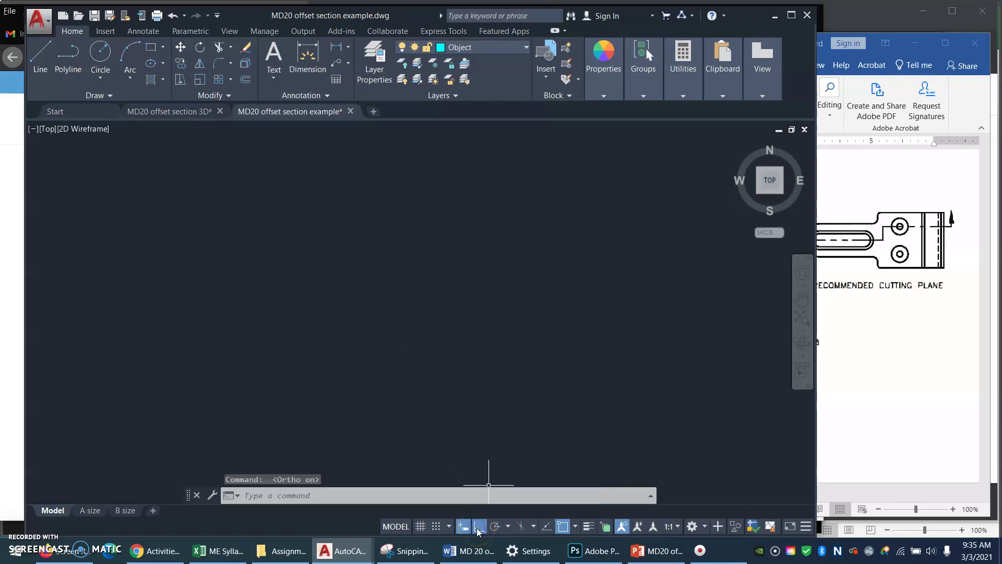
Draw connected lines 3 units up, 1 unit to the right and 3 units down as the bracket's upright leg, following the reference.
left_click(894, 403)
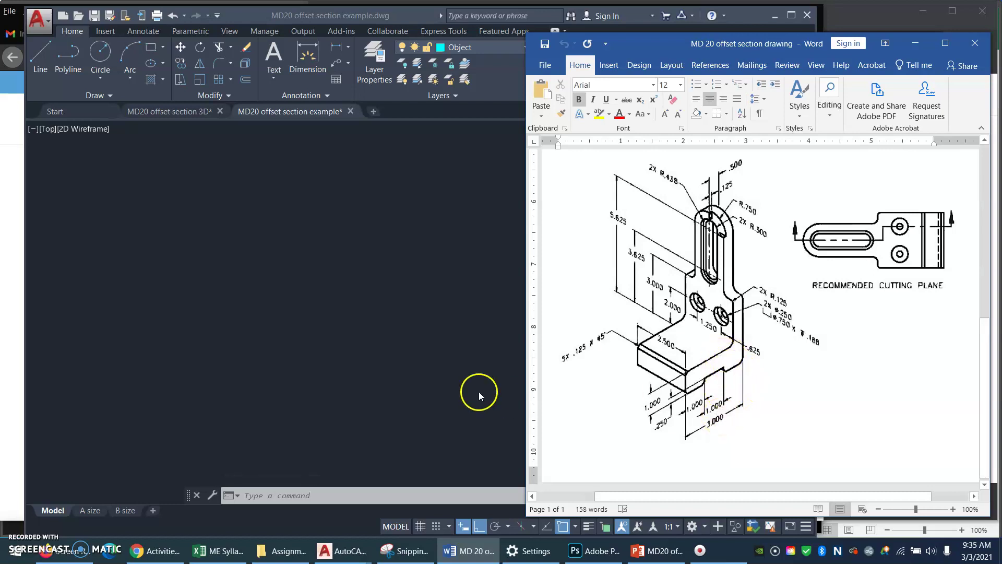
left_click(439, 410)
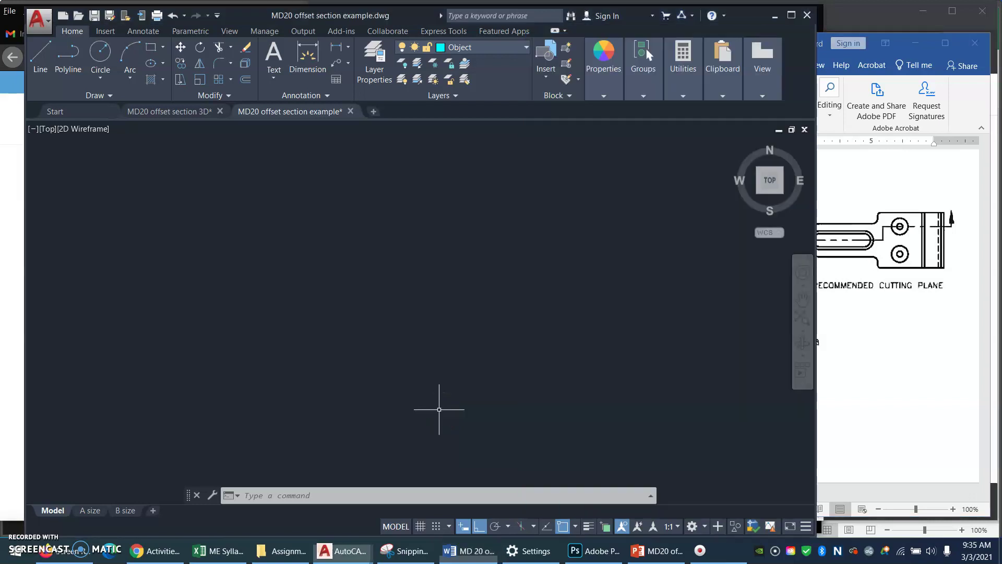
type("L")
key("Return")
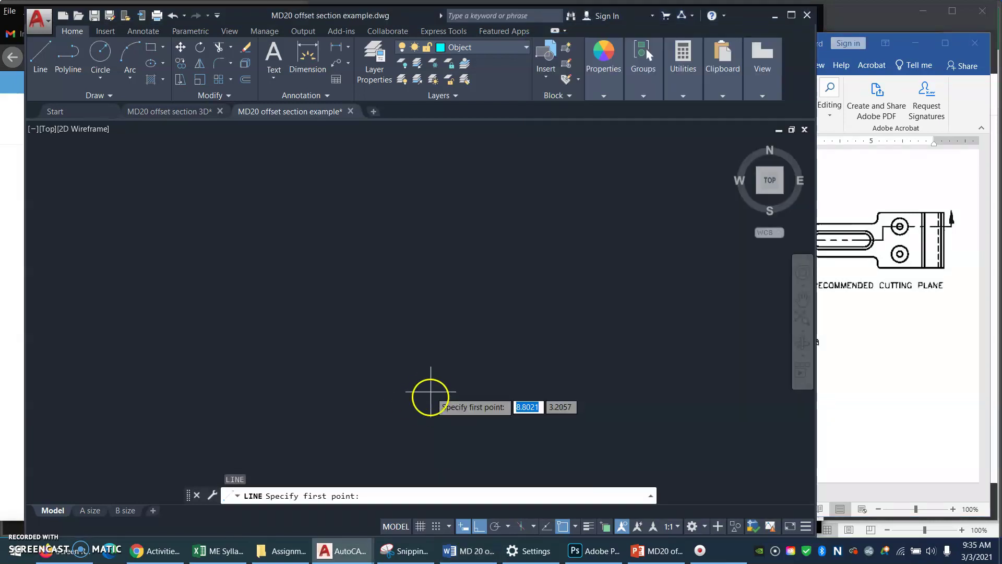
left_click(444, 426)
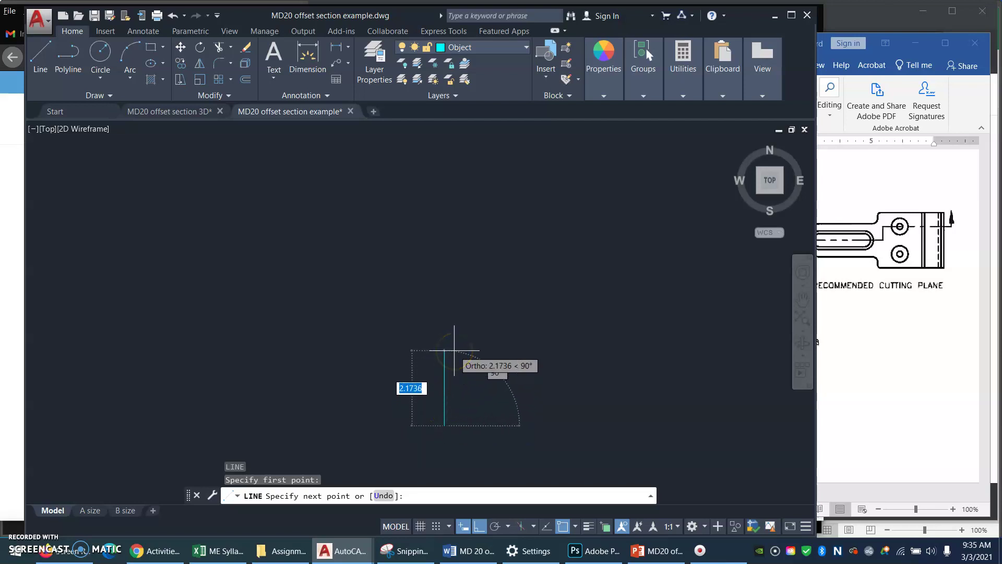
type("3")
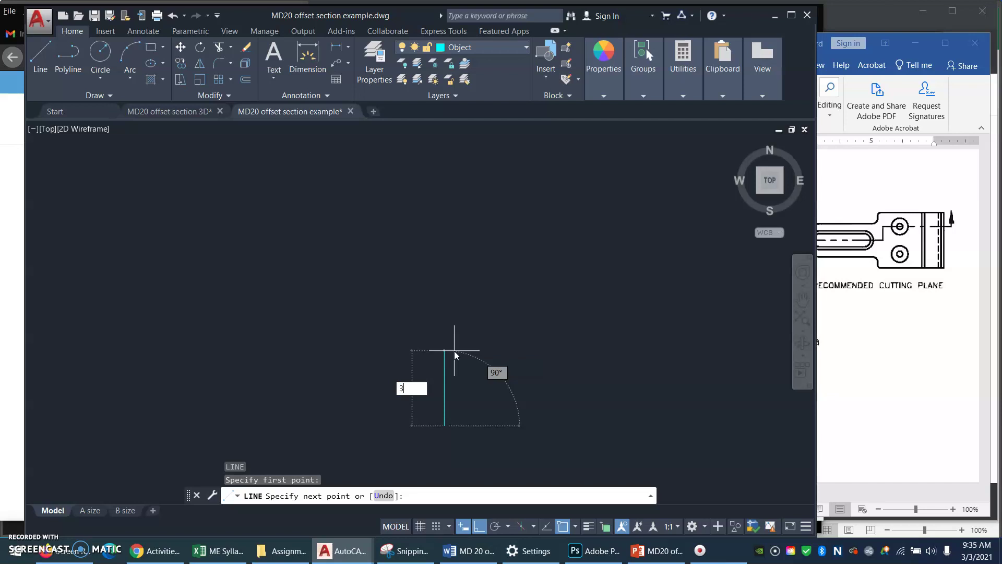
key("Return")
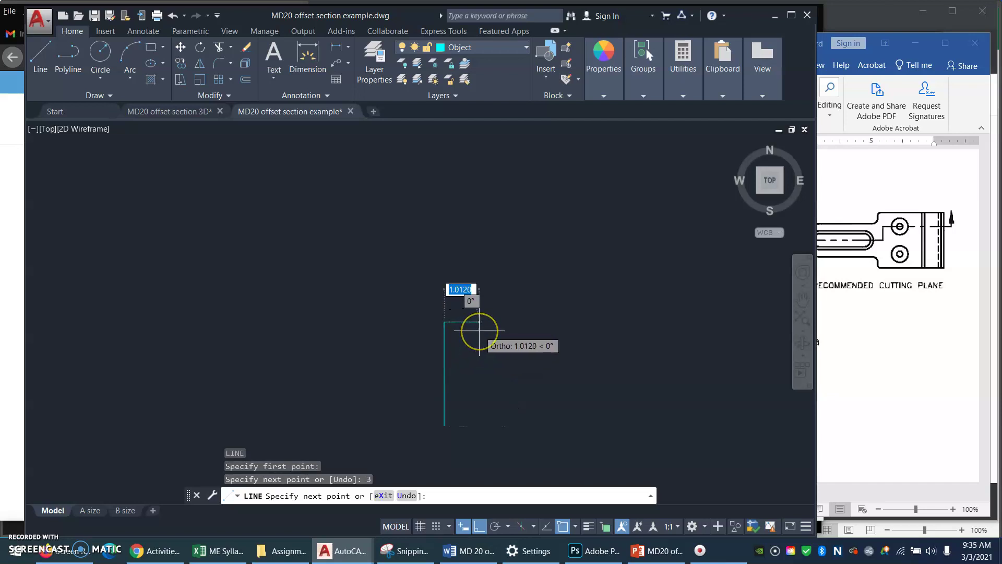
type("1")
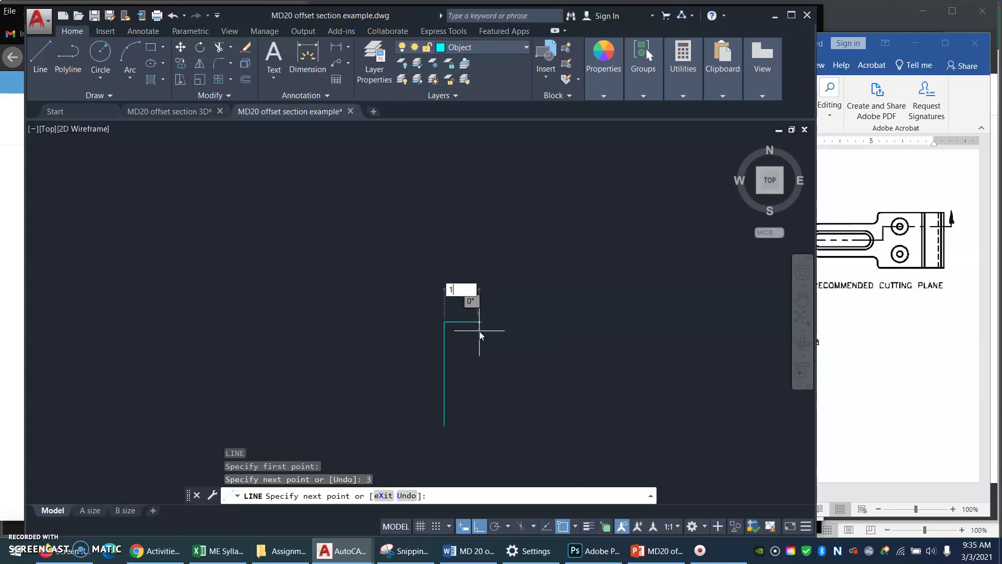
key("Return")
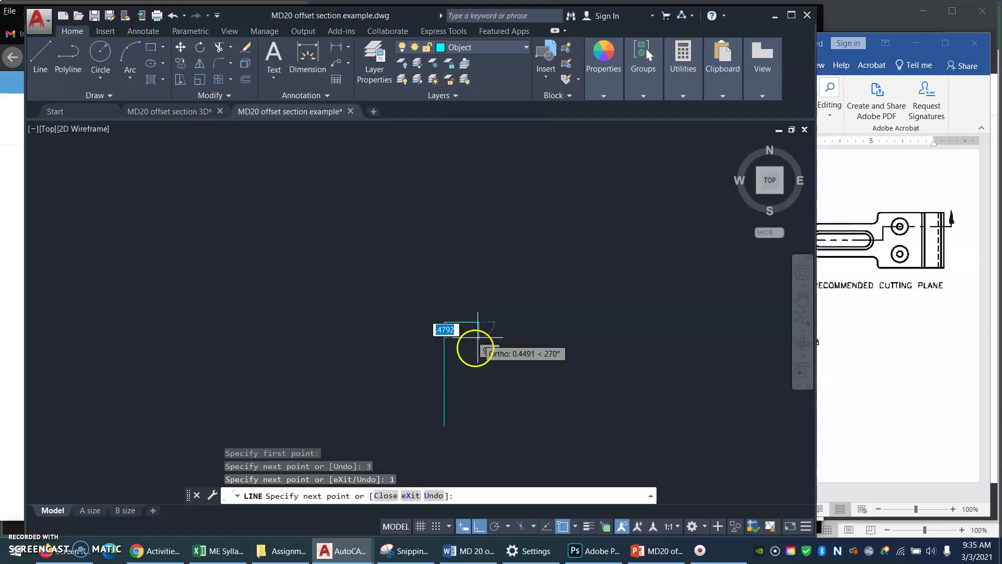
type("3")
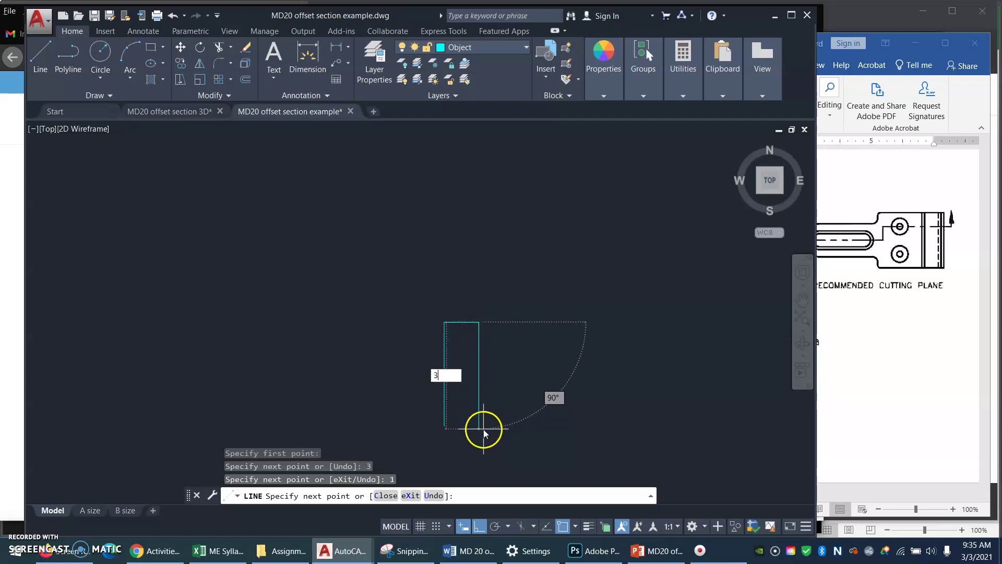
key("Return")
key("Return")
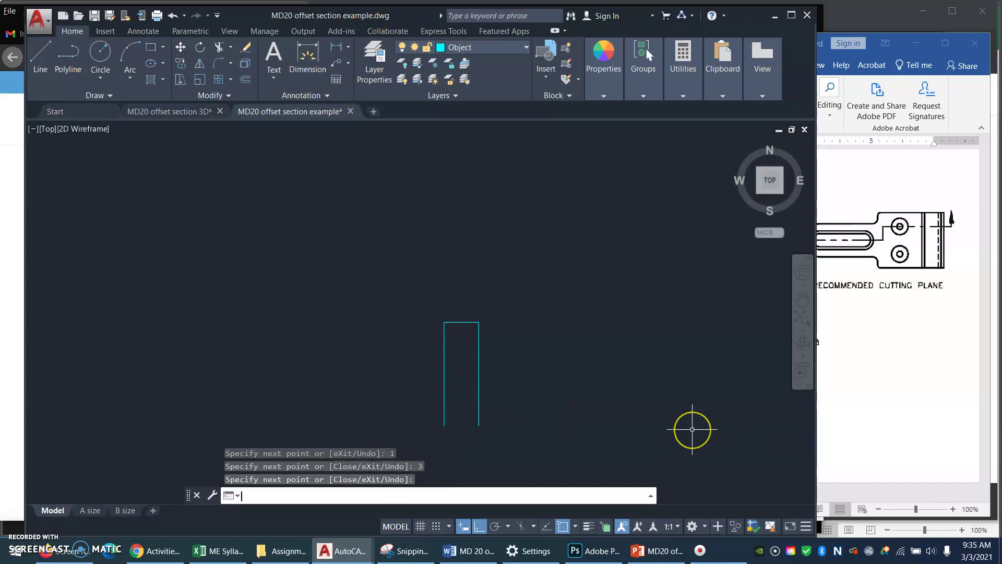
left_click(652, 435)
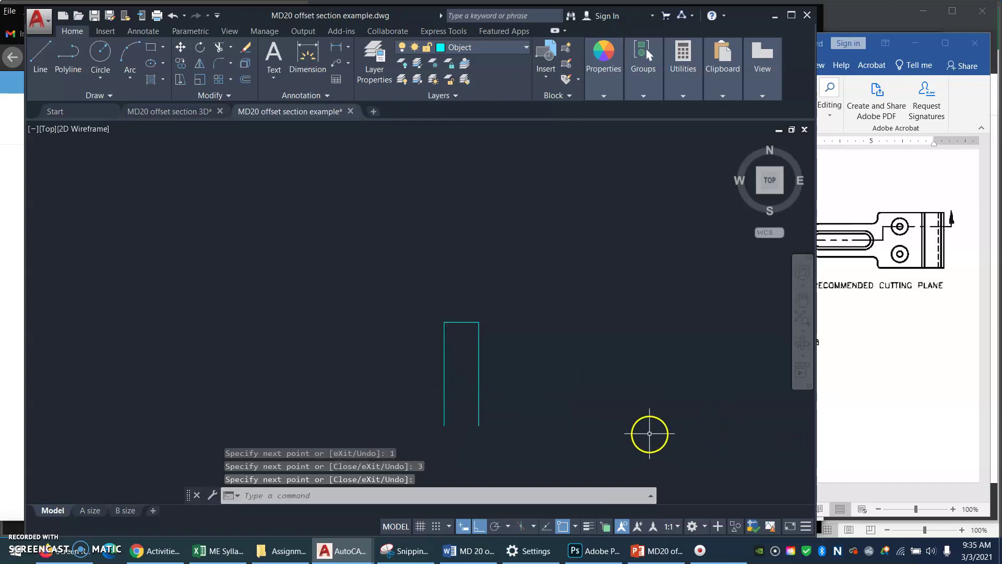
Consult the Word reference and the MD20 offset section 3D views, and offset the leg's right vertical line 5.625 units to the left.
left_click(913, 398)
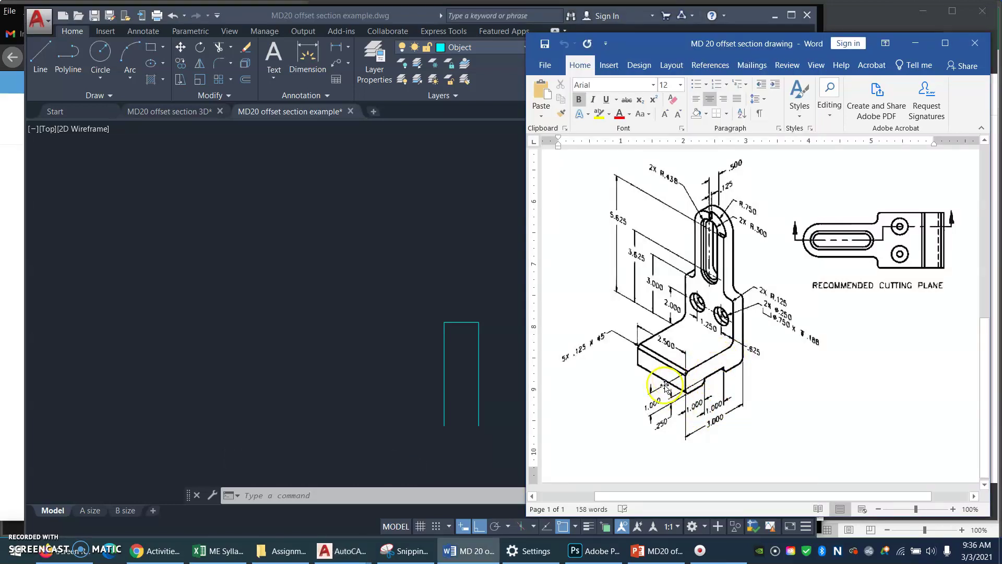
left_click(164, 113)
left_click(243, 173)
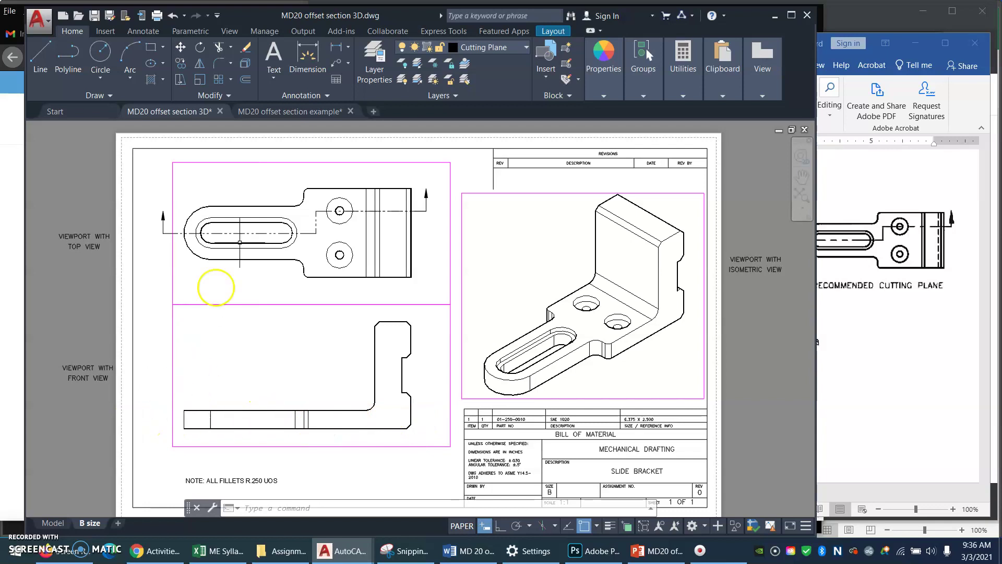
left_click(312, 112)
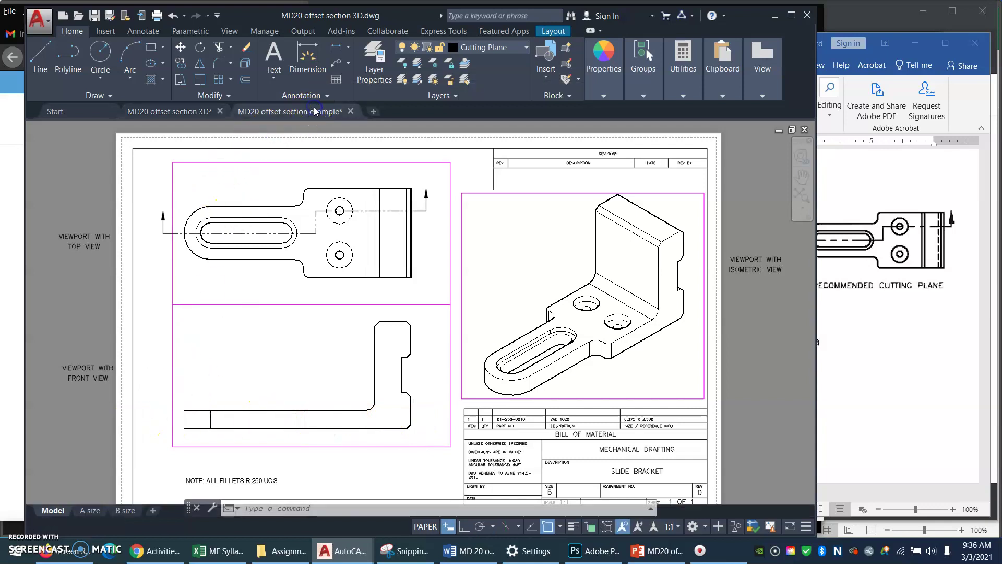
left_click(921, 392)
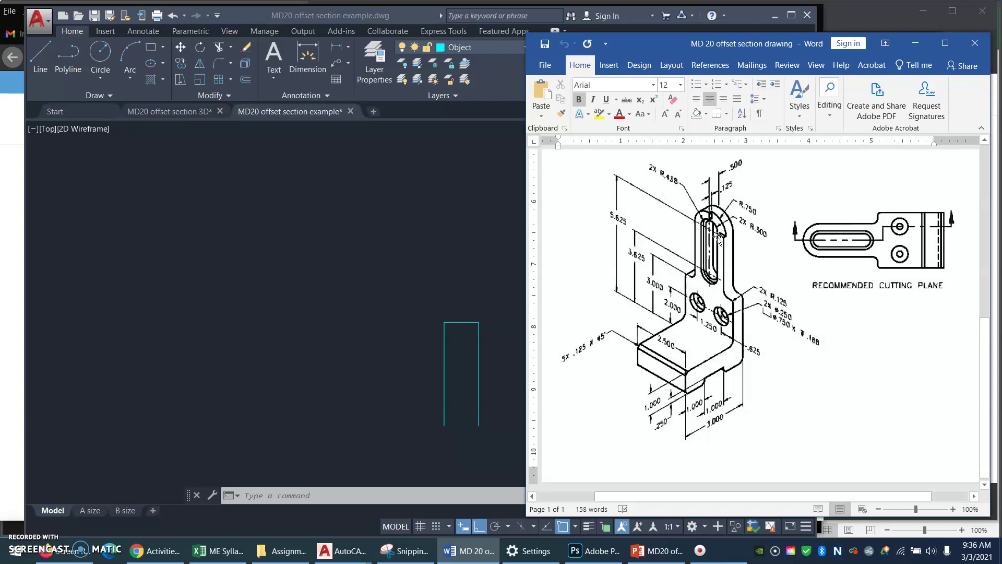
left_click(508, 358)
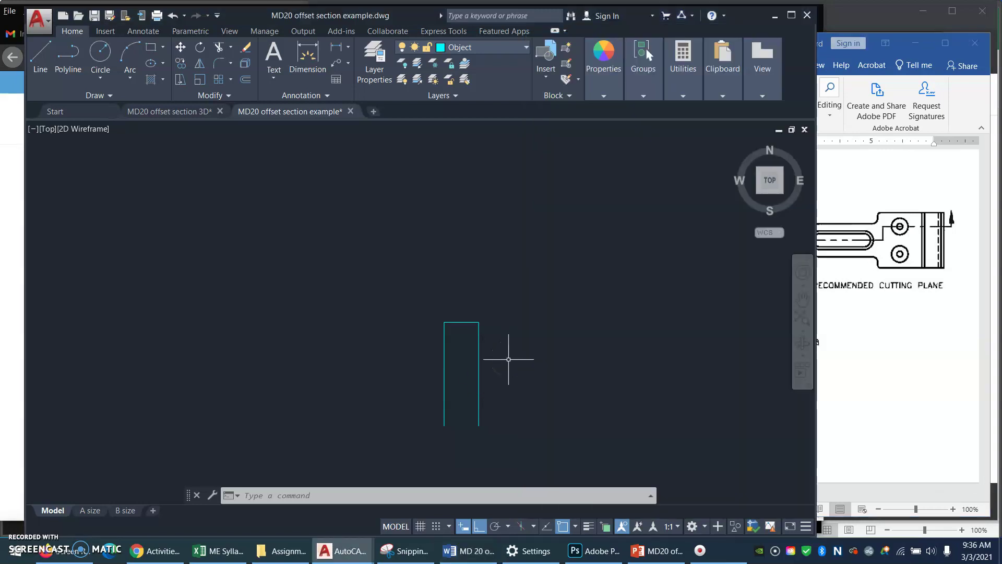
type("o")
key("Return")
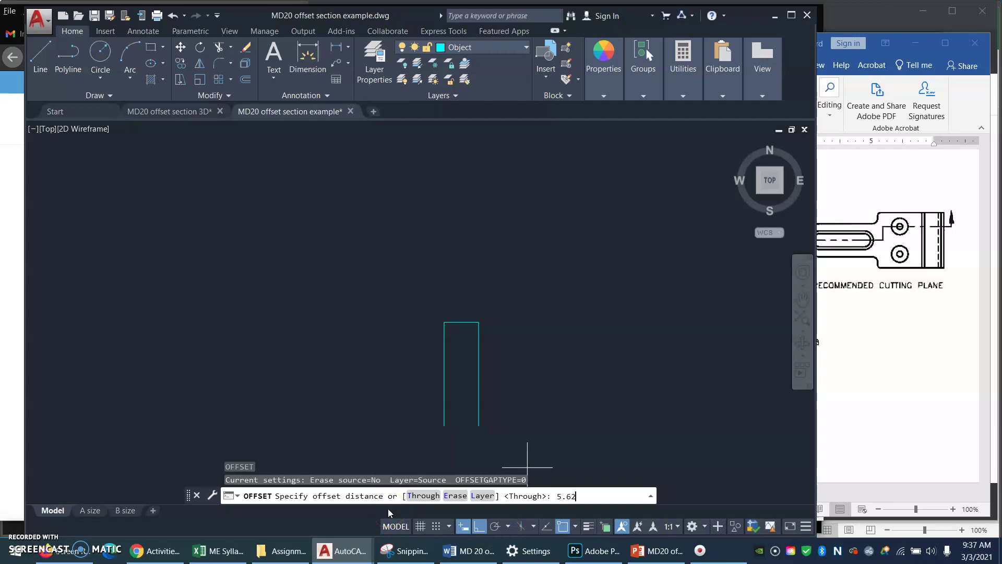
key("Return")
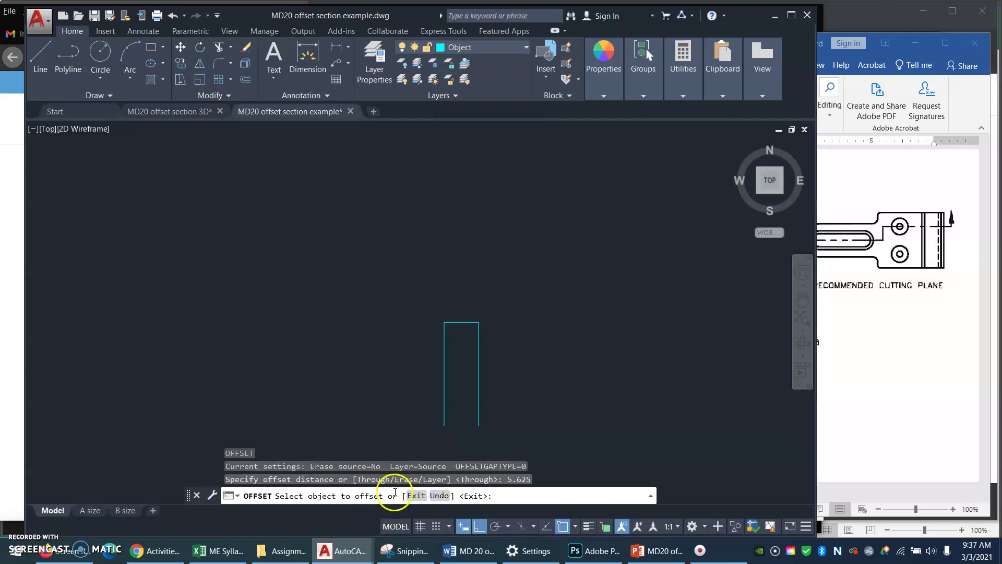
left_click(478, 390)
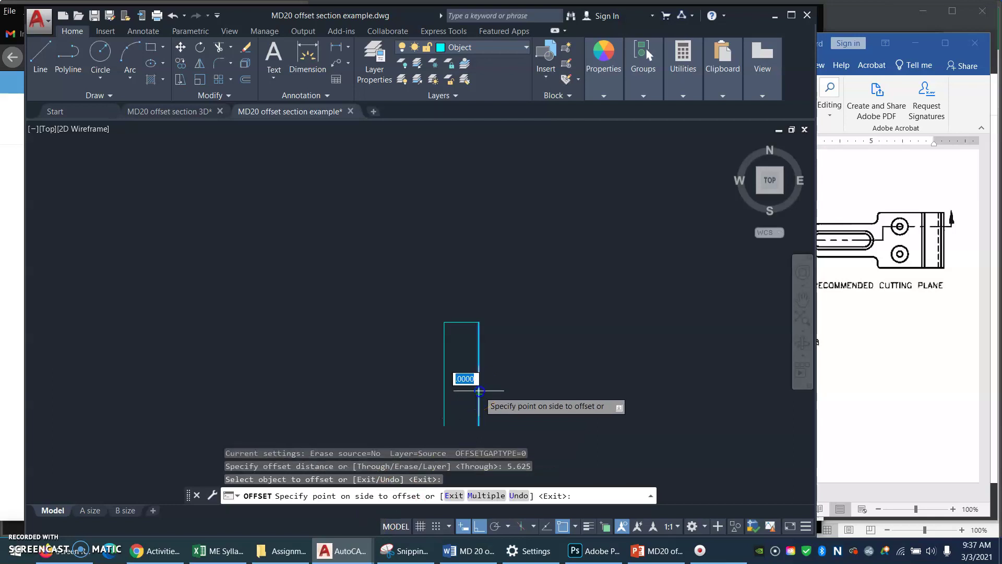
left_click(368, 393)
key("Return")
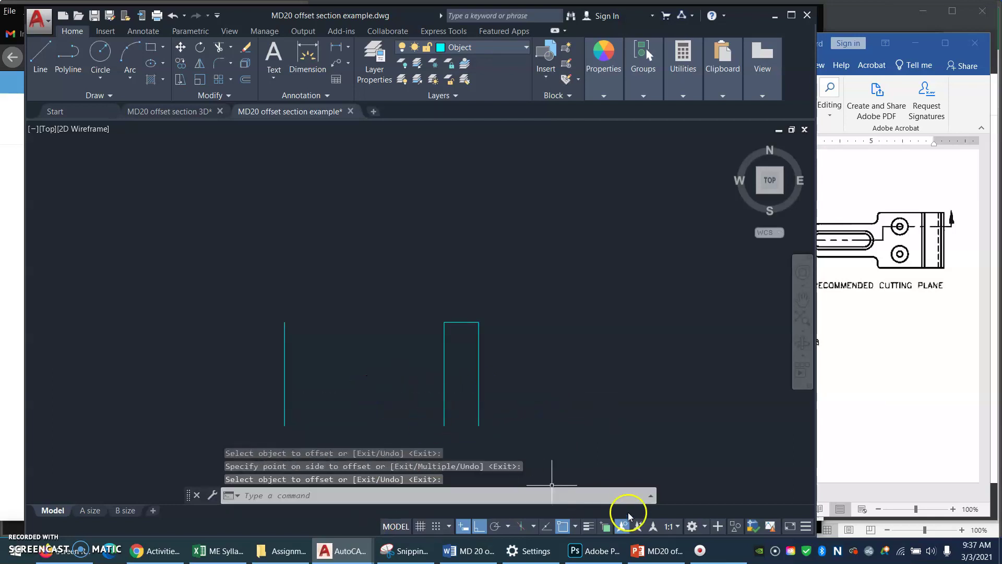
Recheck the reference and draw a horizontal base line from the leg's lower-right endpoint leftward past the offset vertical line.
left_click(870, 401)
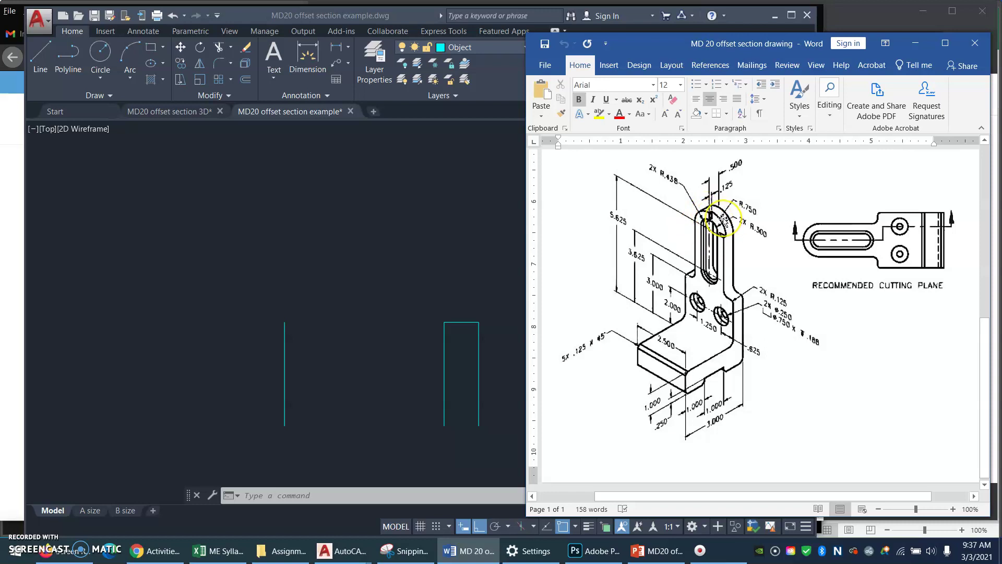
left_click(489, 446)
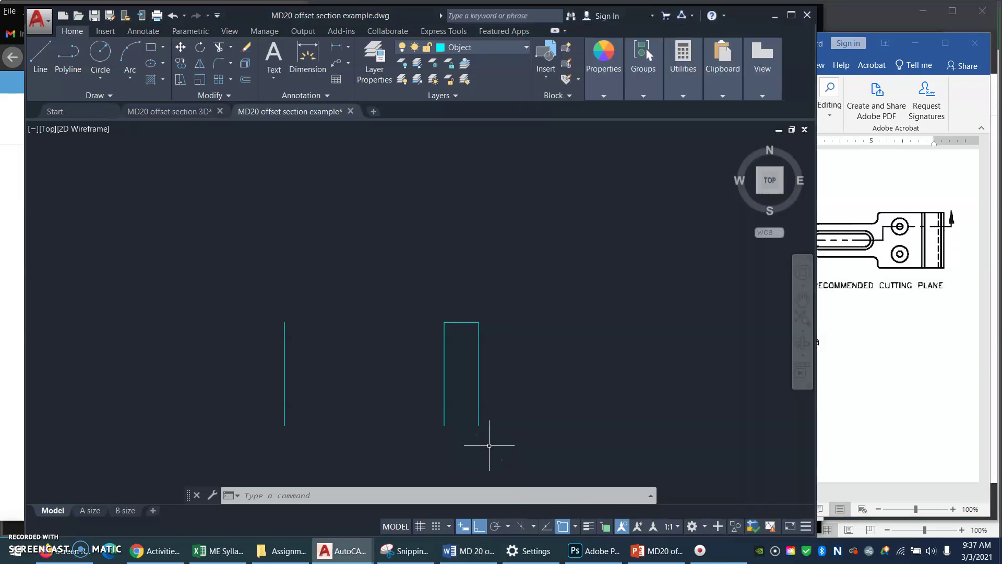
type("l")
key("Return")
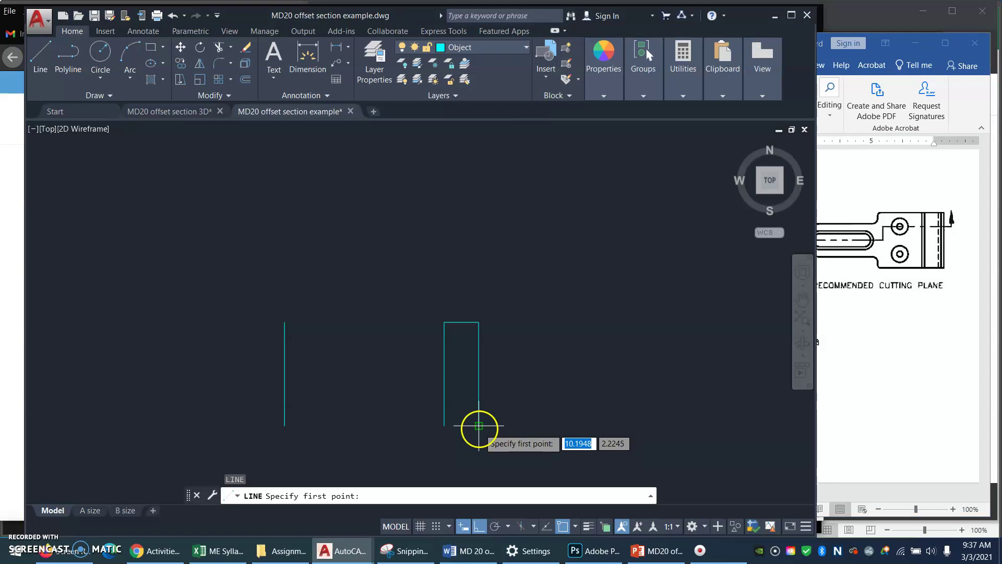
left_click(479, 426)
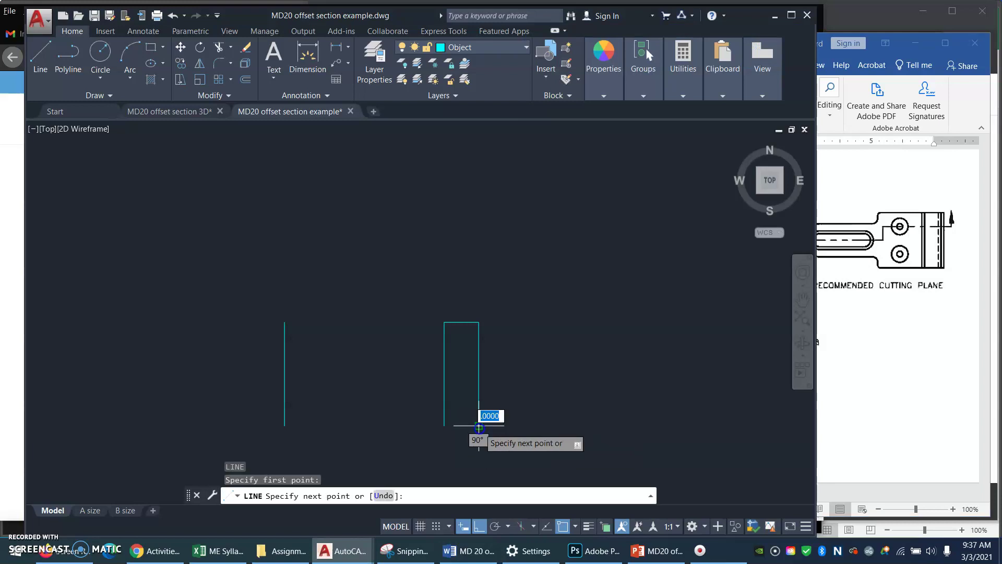
left_click(216, 426)
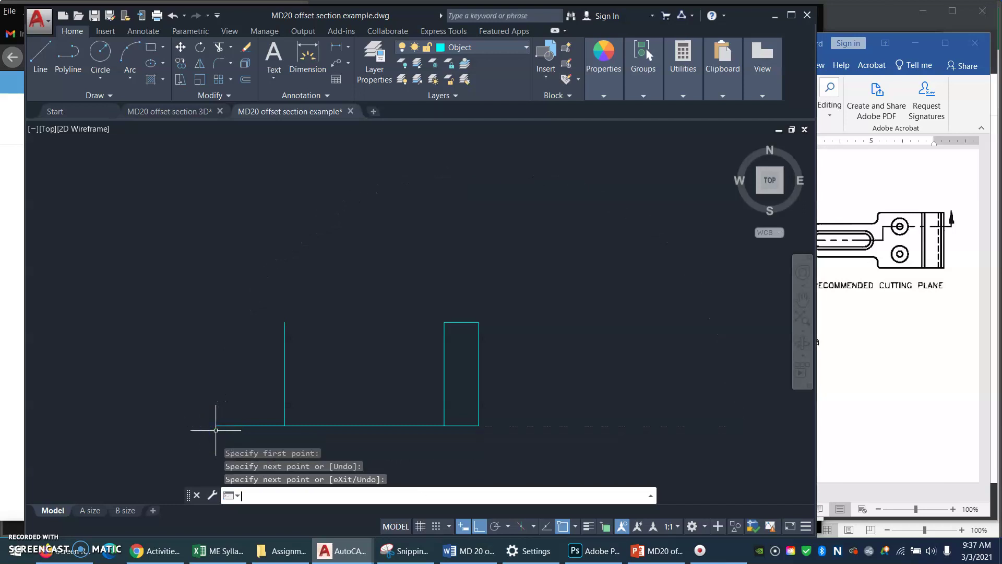
right_click(282, 442)
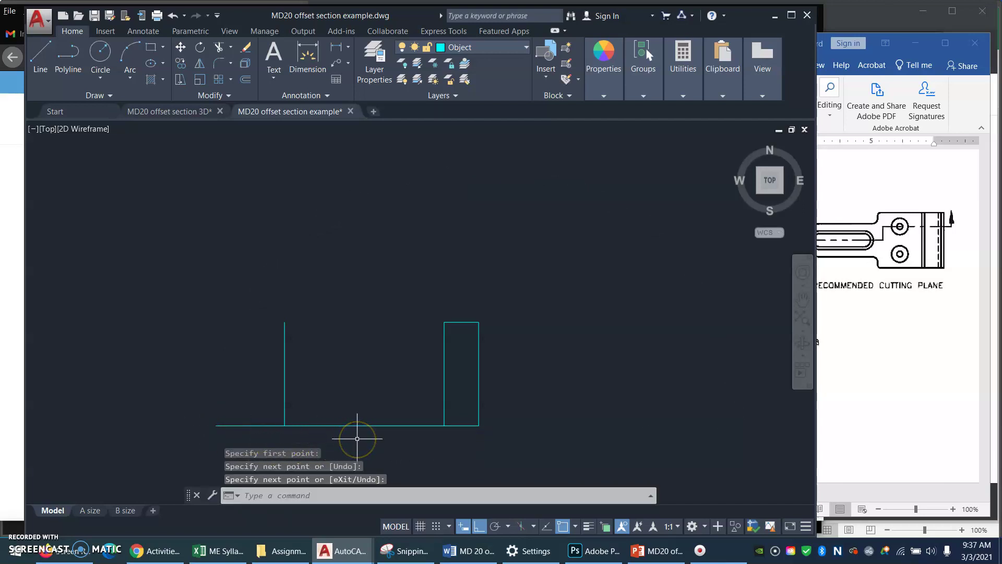
Offset the horizontal base line 0.5 units upward to form the top of the bracket's base.
type("O")
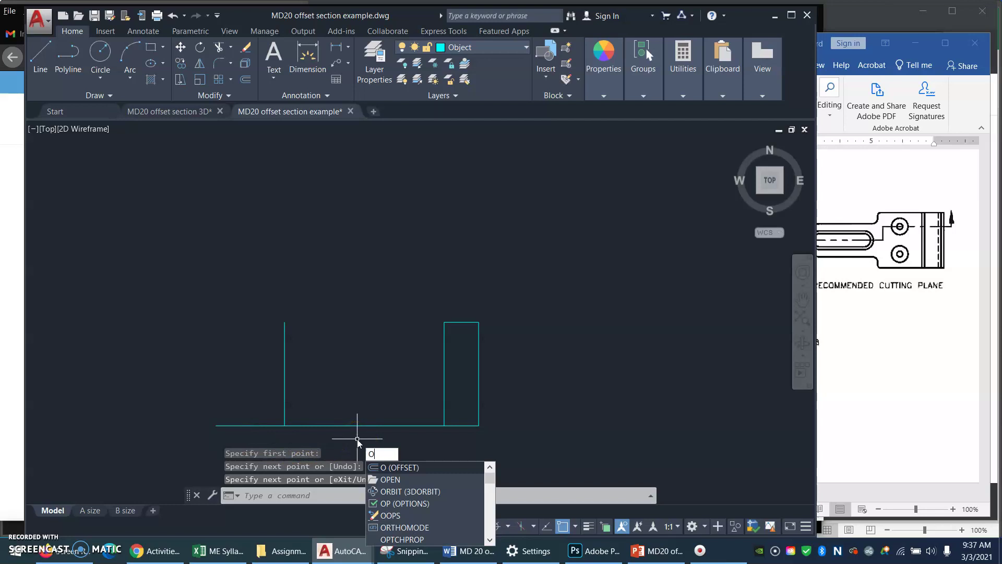
key("Return")
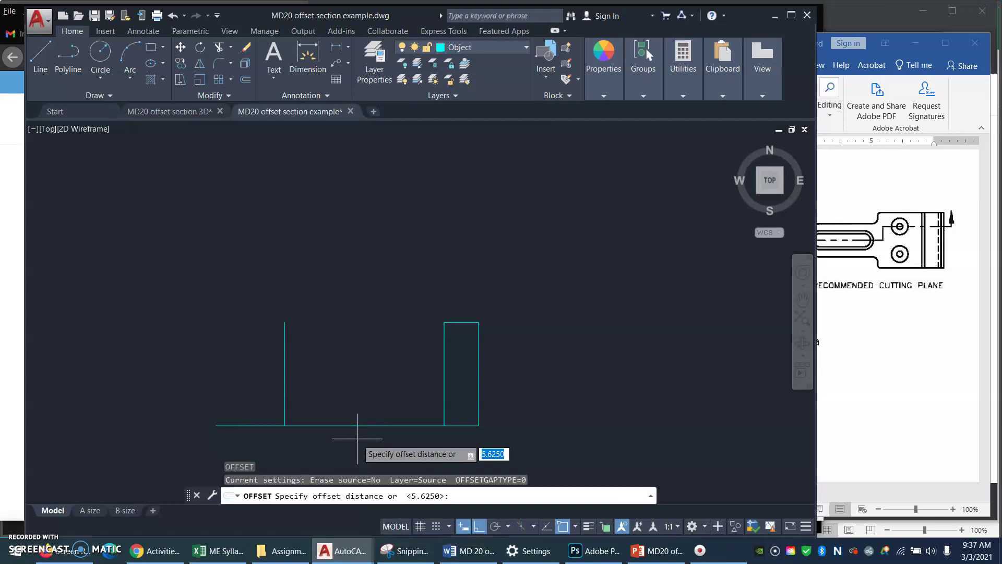
left_click(347, 484)
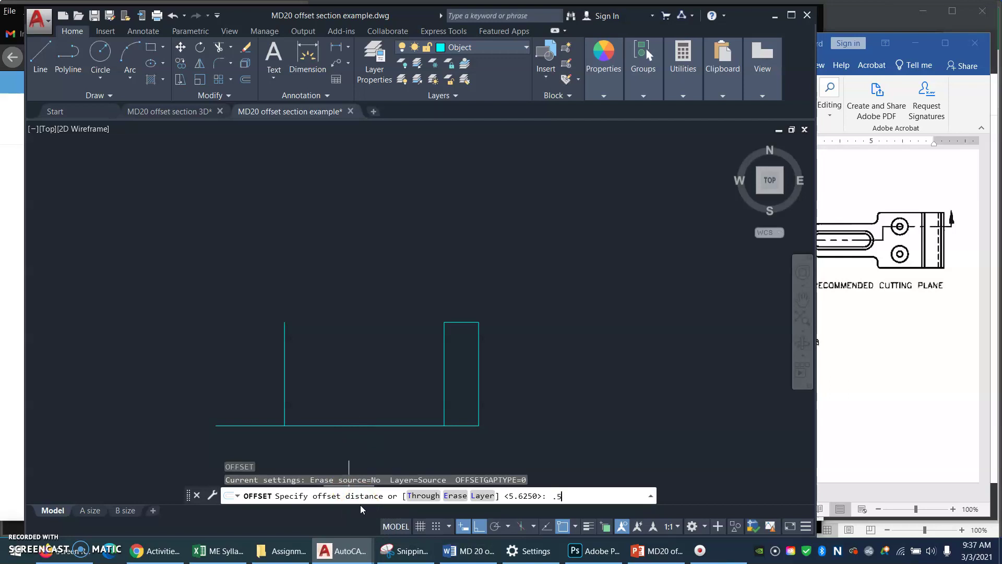
type(".5")
key("Return")
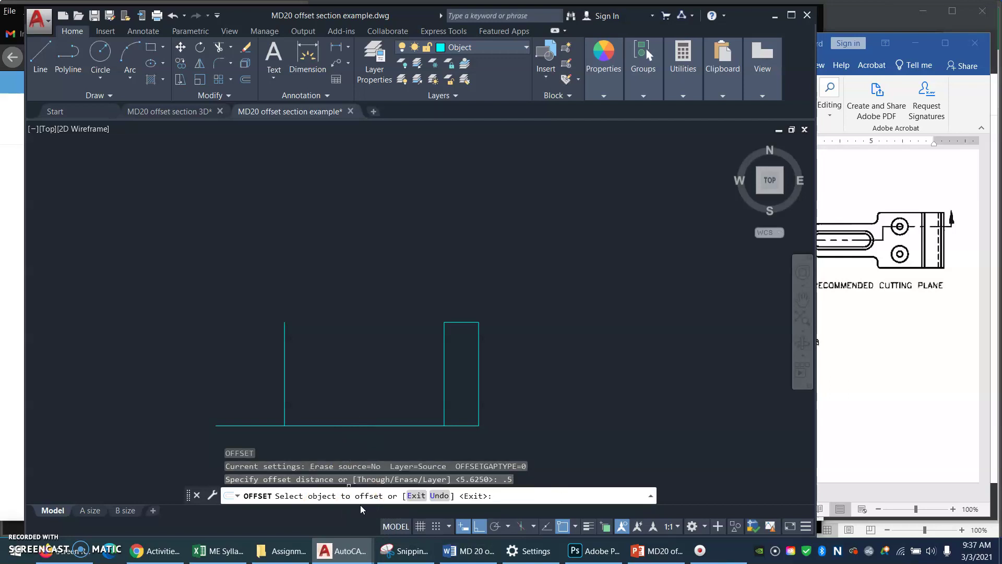
left_click(376, 425)
left_click(376, 388)
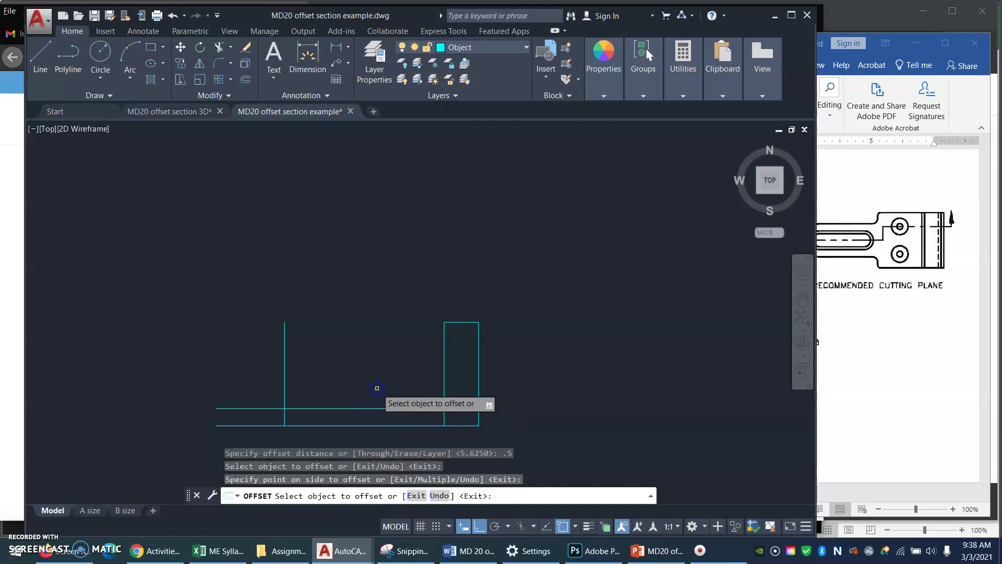
key("Return")
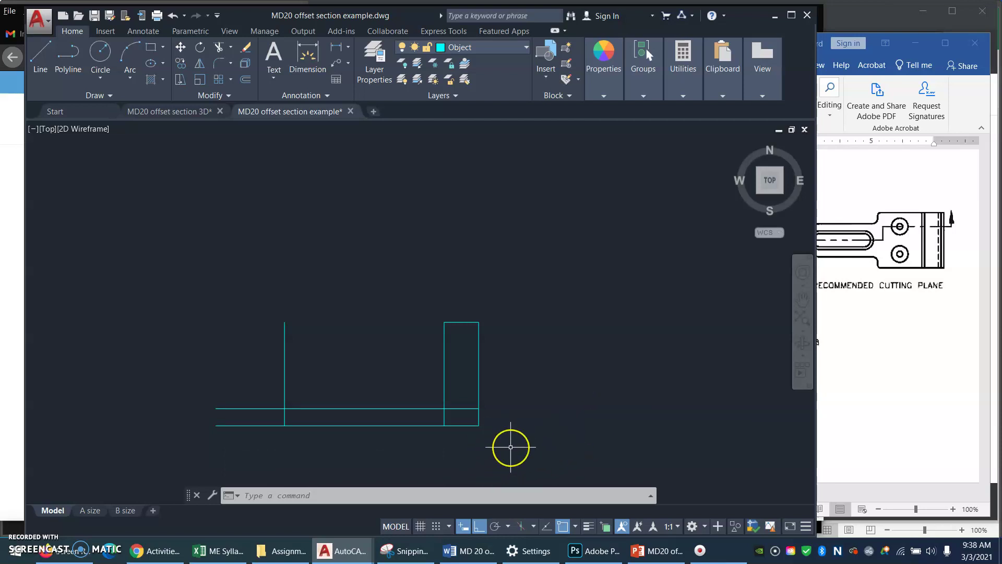
Trim the offset line inside the upright leg and the leg's left line below it to open the inner corner.
type("tr")
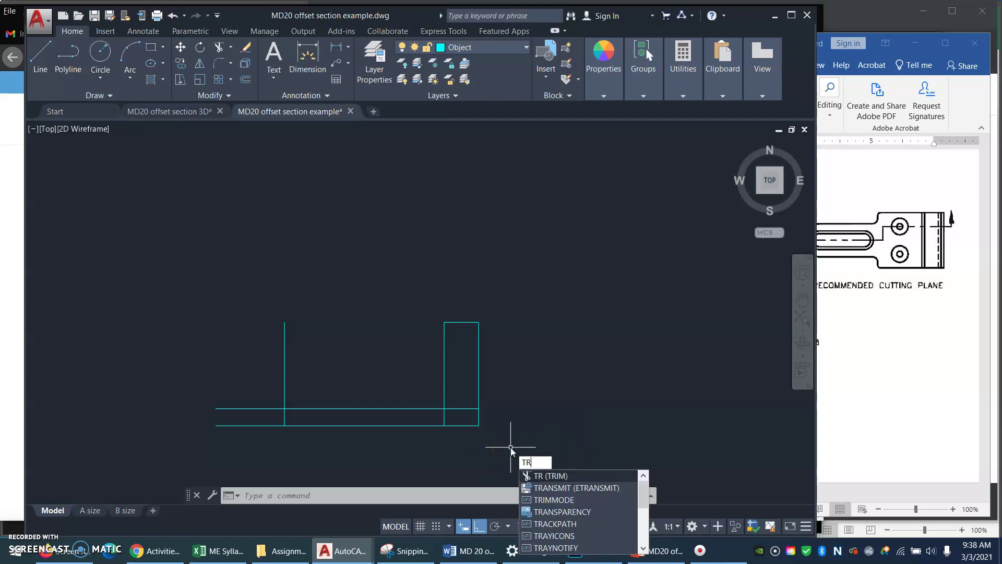
key("Return")
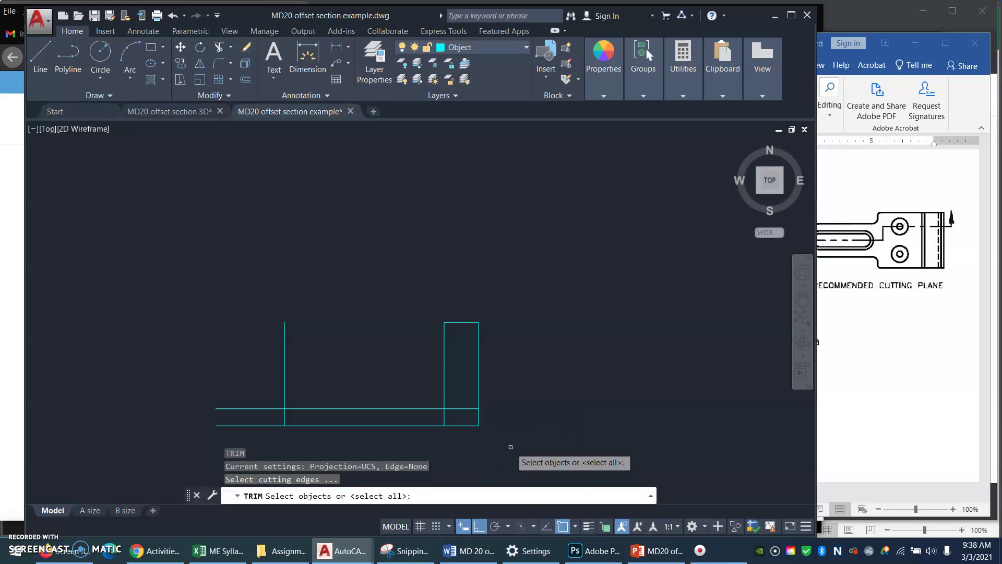
key("Return")
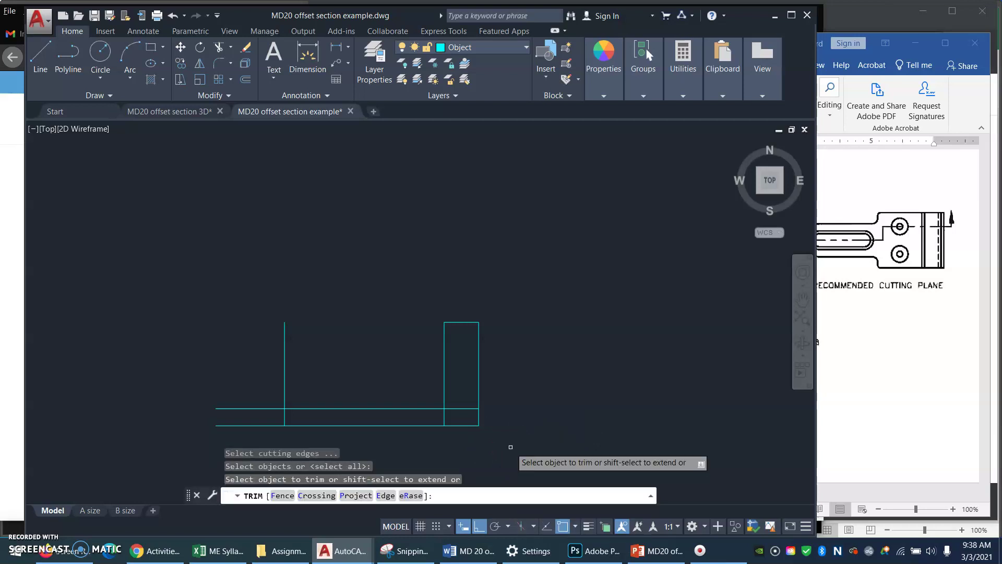
left_click(461, 409)
left_click(444, 417)
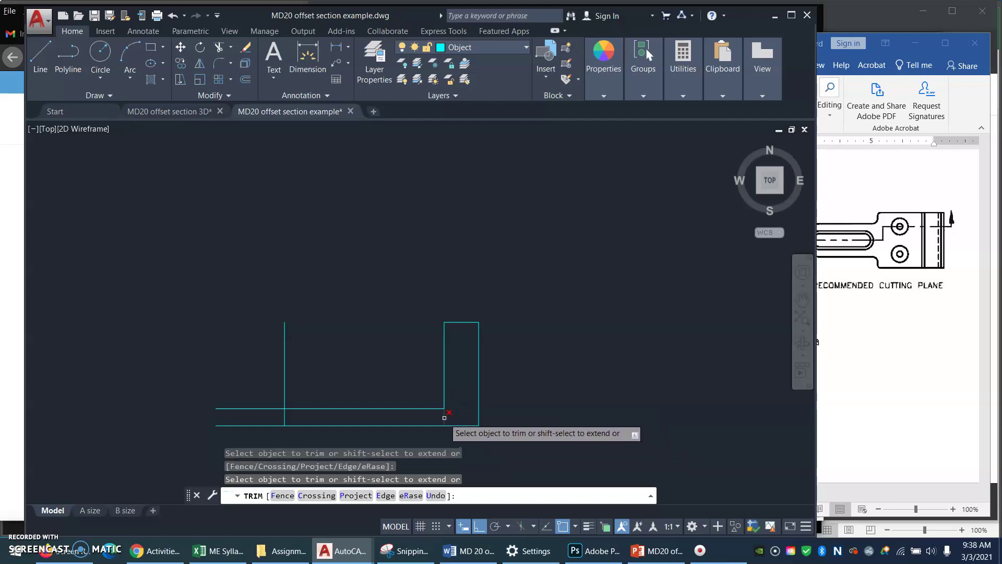
right_click(571, 409)
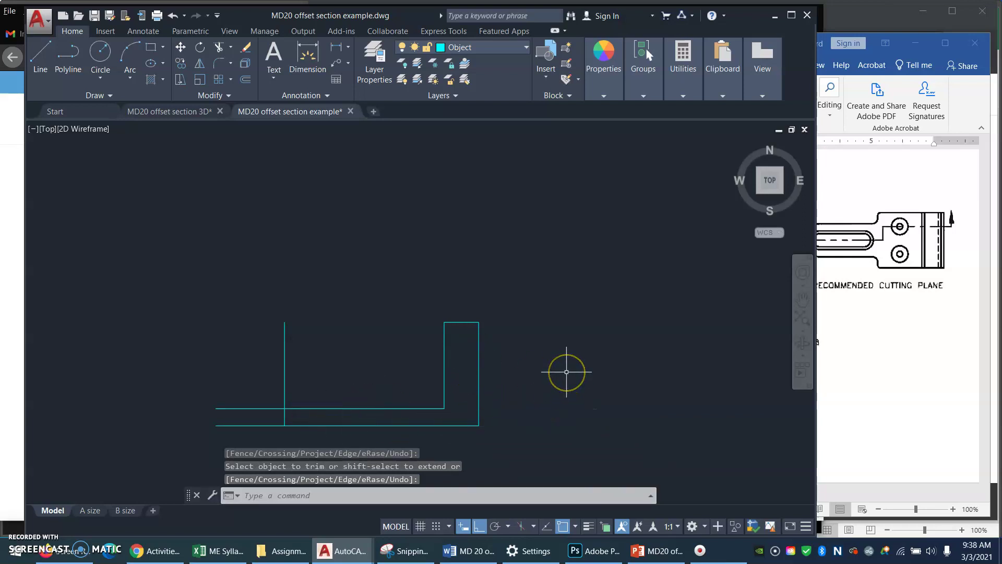
Check the Word reference and draw a horizontal line about 7.8 units leftward above the front view, starting in line with the leg's right edge.
left_click(891, 368)
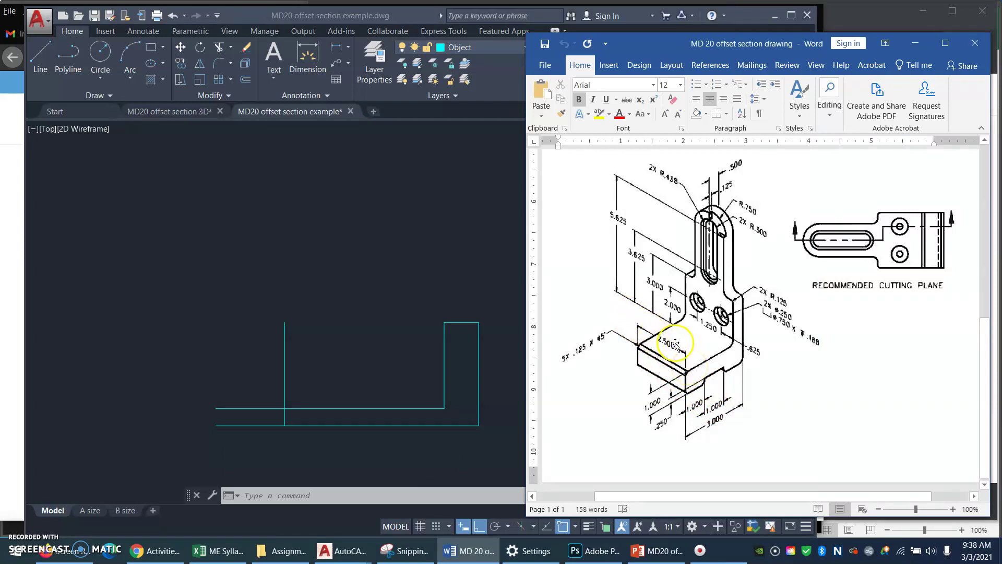
left_click(454, 218)
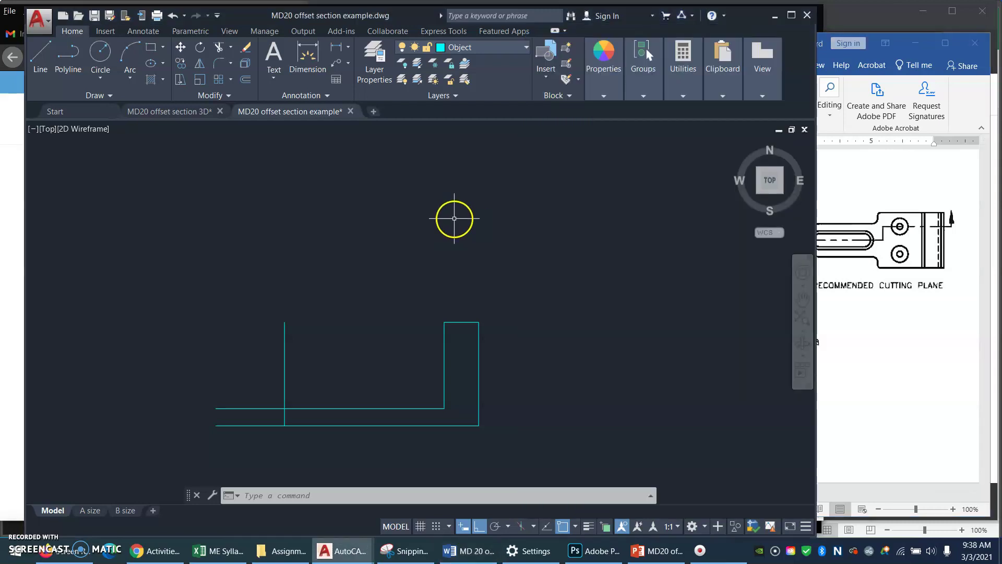
type("l")
key("Return")
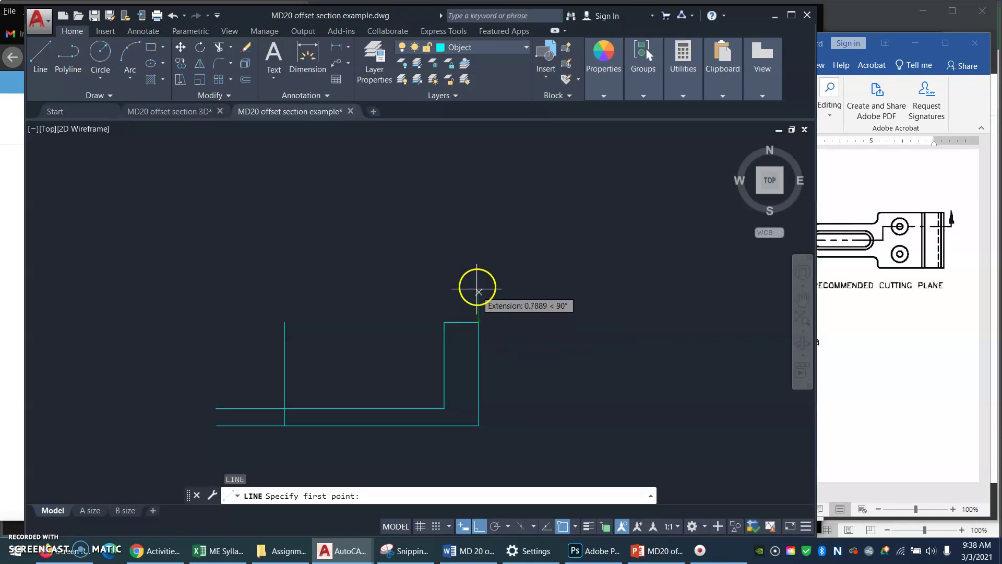
left_click(479, 232)
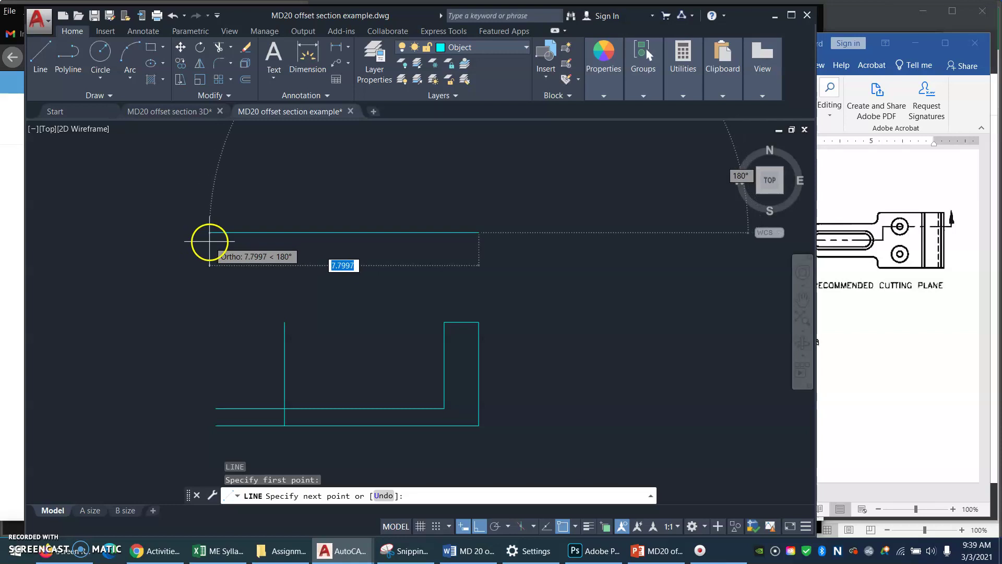
left_click(209, 241)
key("Escape")
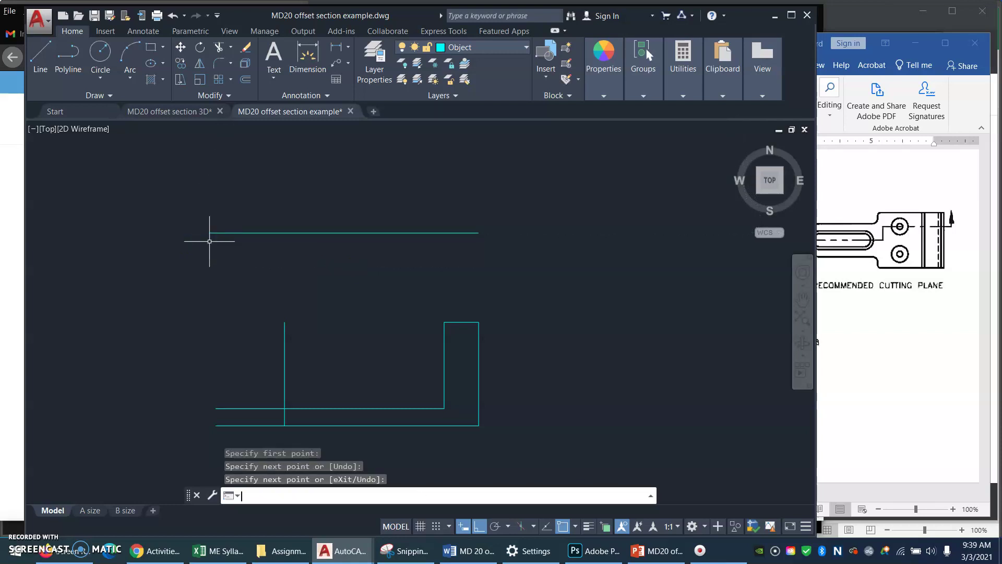
left_click(458, 275)
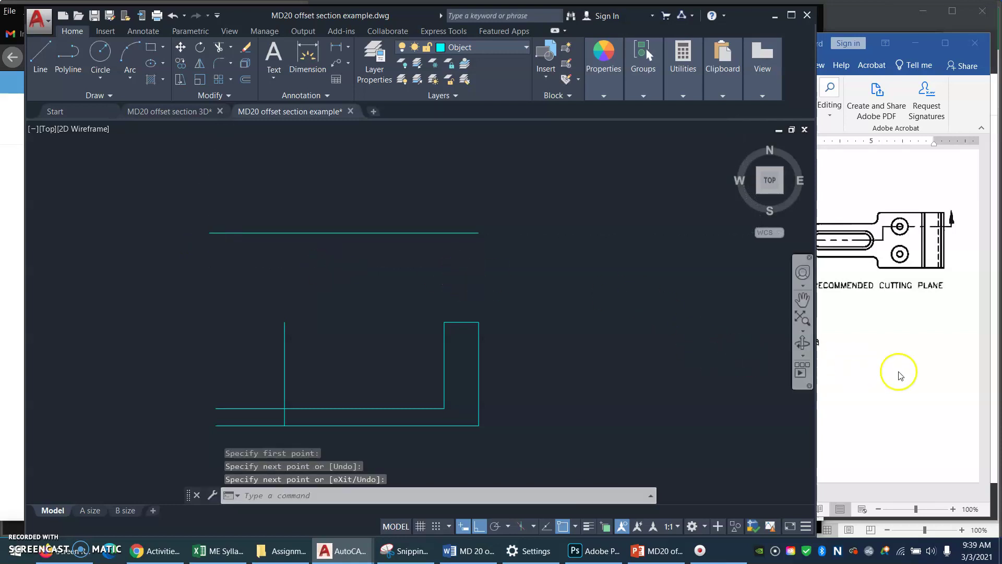
Check the bracket's width in the Word reference and offset the top view's horizontal line 2.5 units upward.
left_click(898, 371)
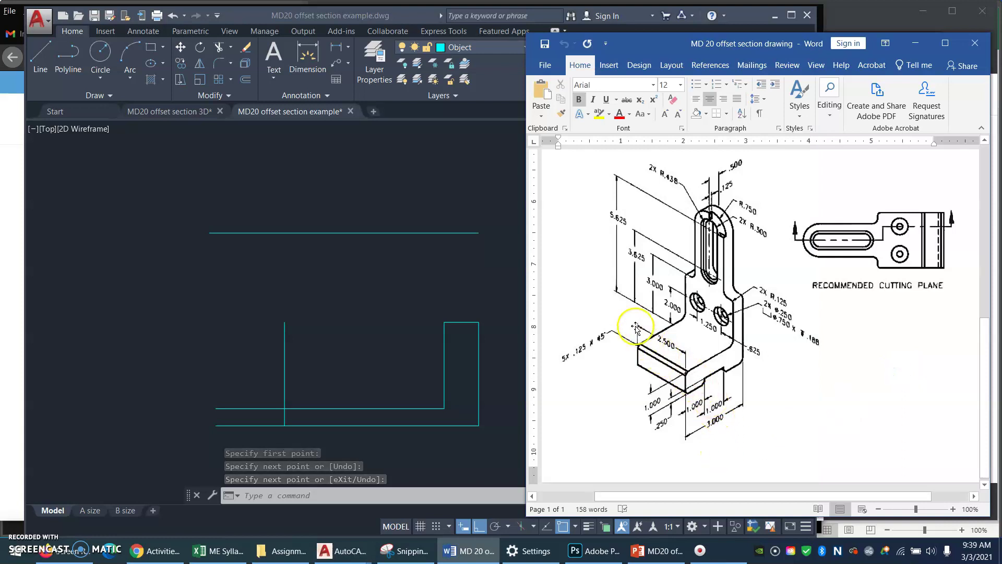
left_click(482, 270)
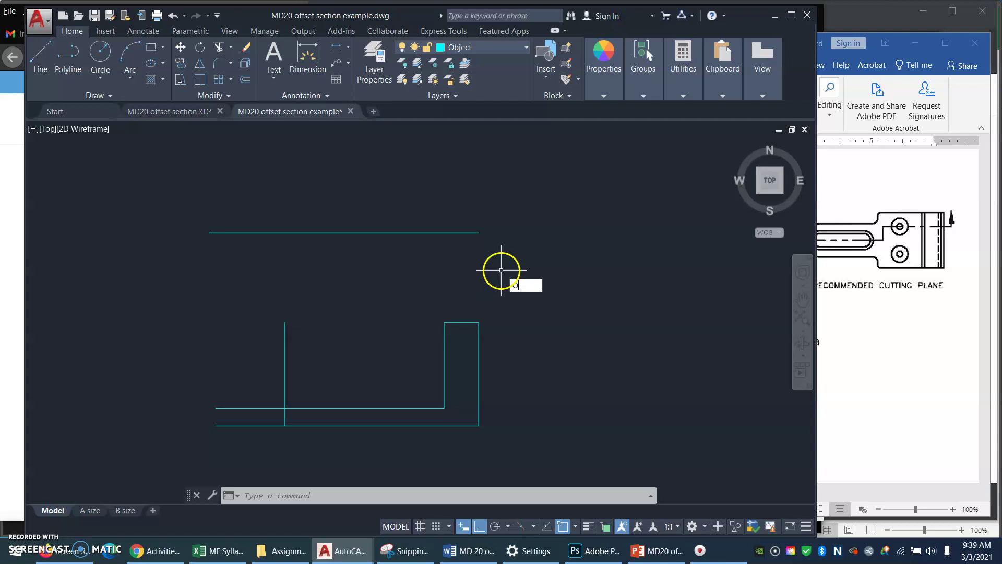
type("o")
key("Return")
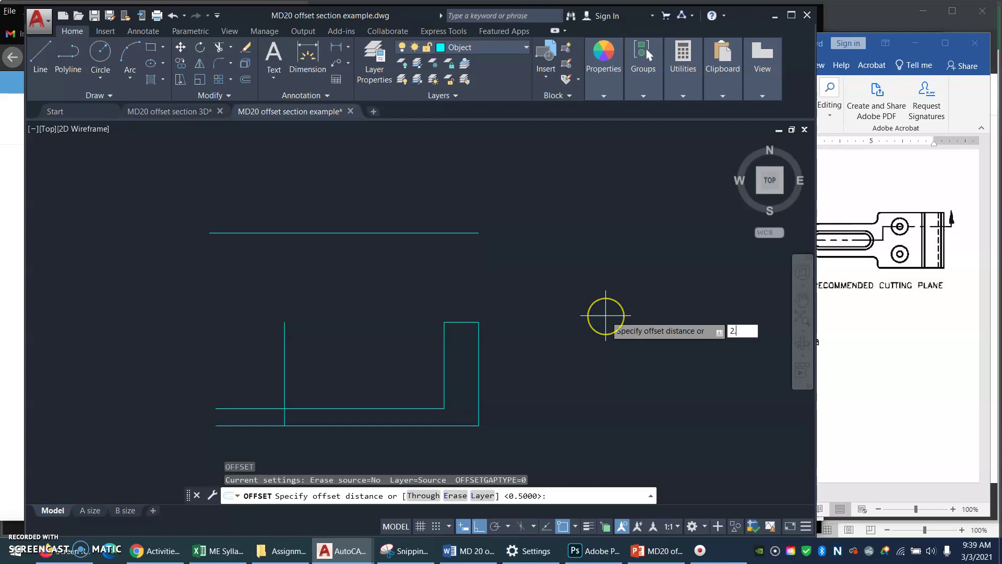
key("Return")
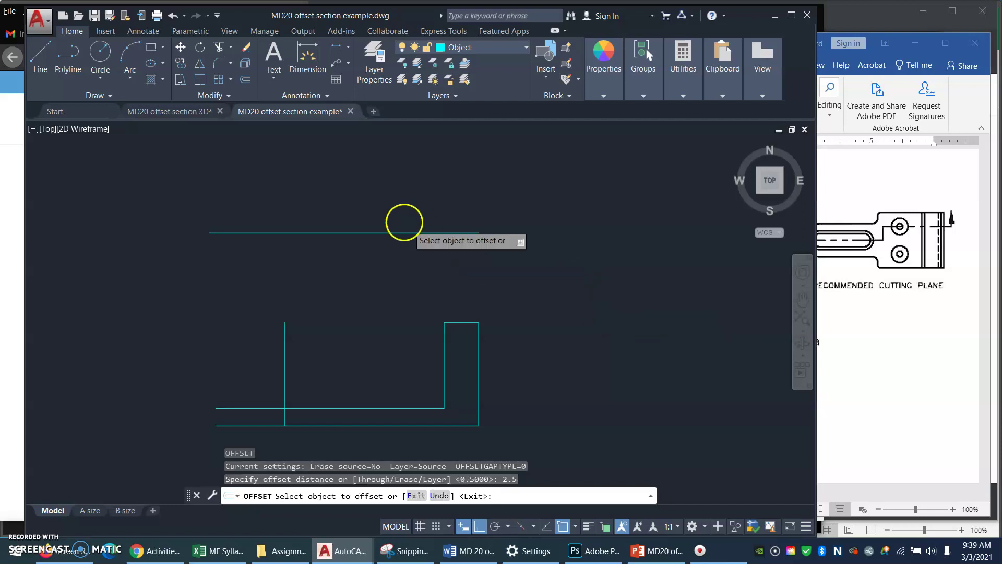
left_click(414, 232)
left_click(436, 180)
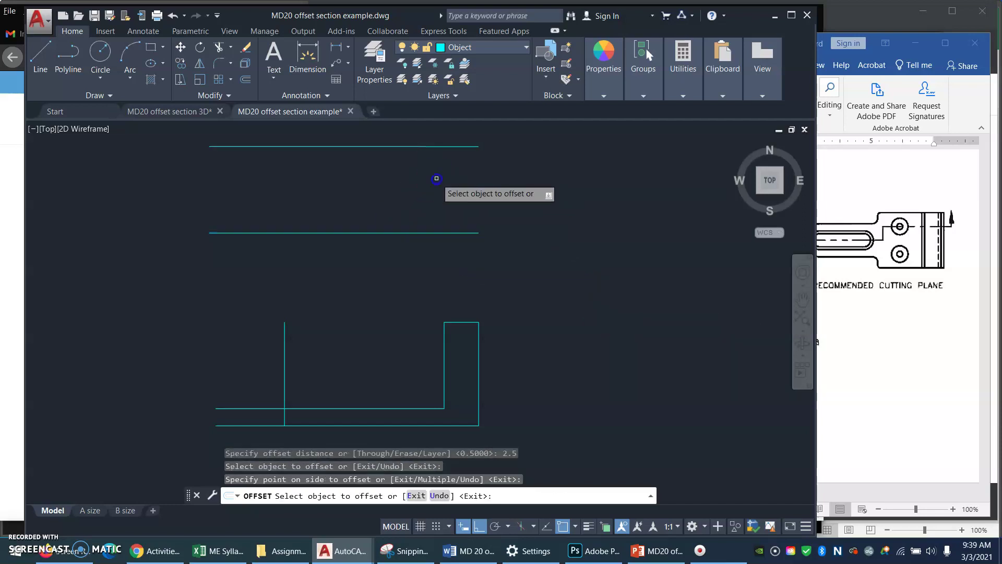
key("Return")
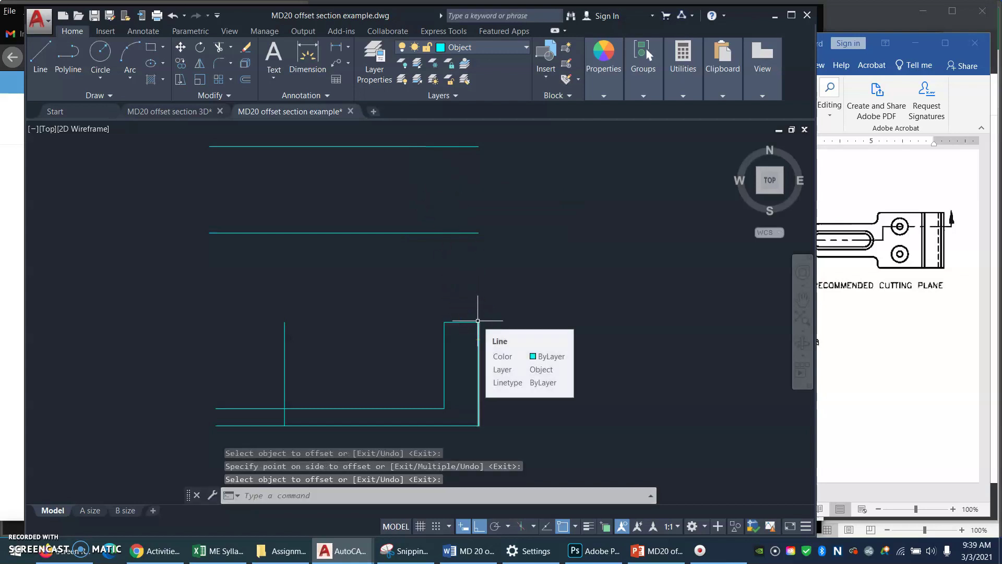
Draw a vertical line joining the right endpoints of the top view's two horizontal lines.
type("l")
key("Return")
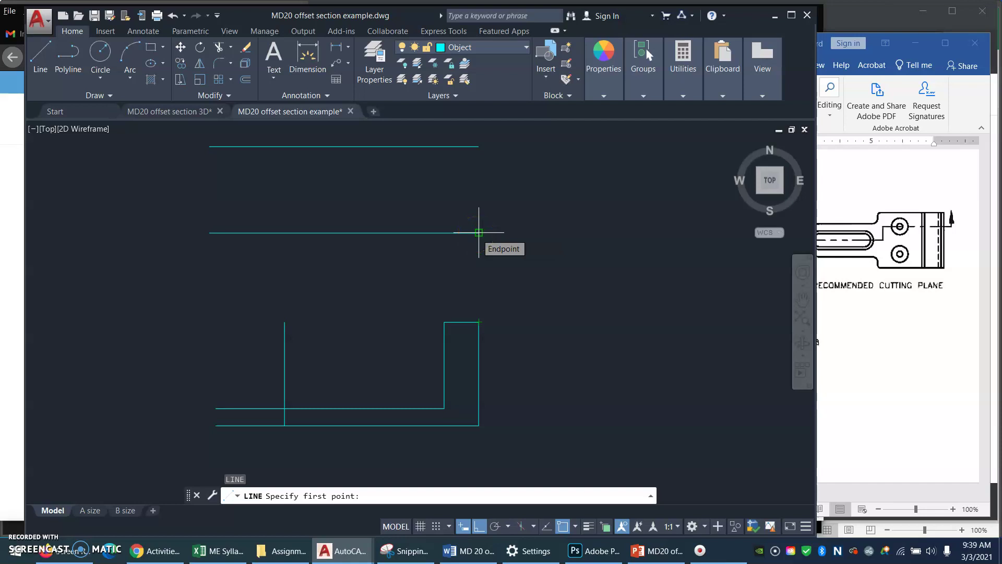
left_click(478, 233)
left_click(478, 147)
right_click(474, 244)
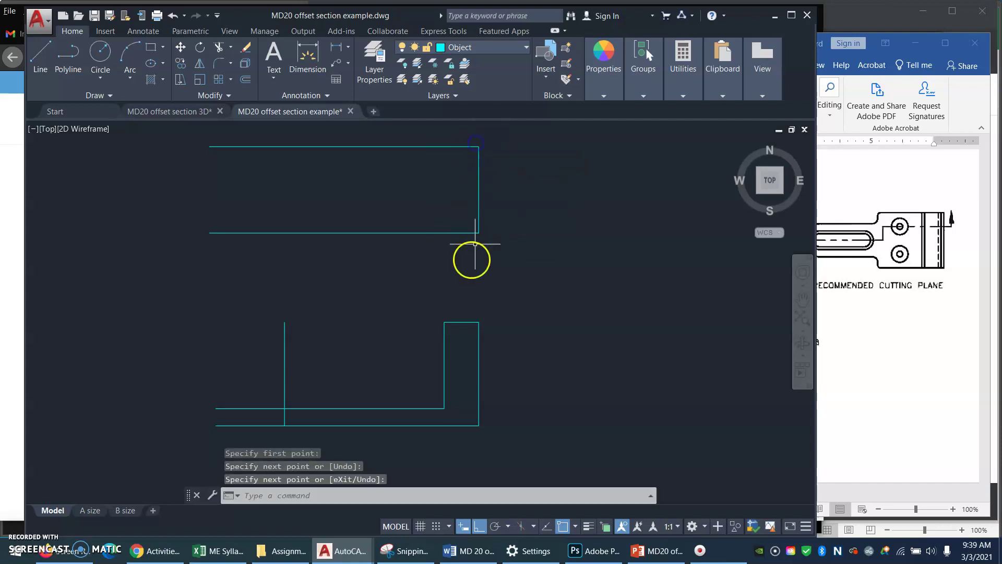
Draw a vertical line across the top view between its horizontal lines, aligned with the front view leg's left edge.
right_click(445, 315)
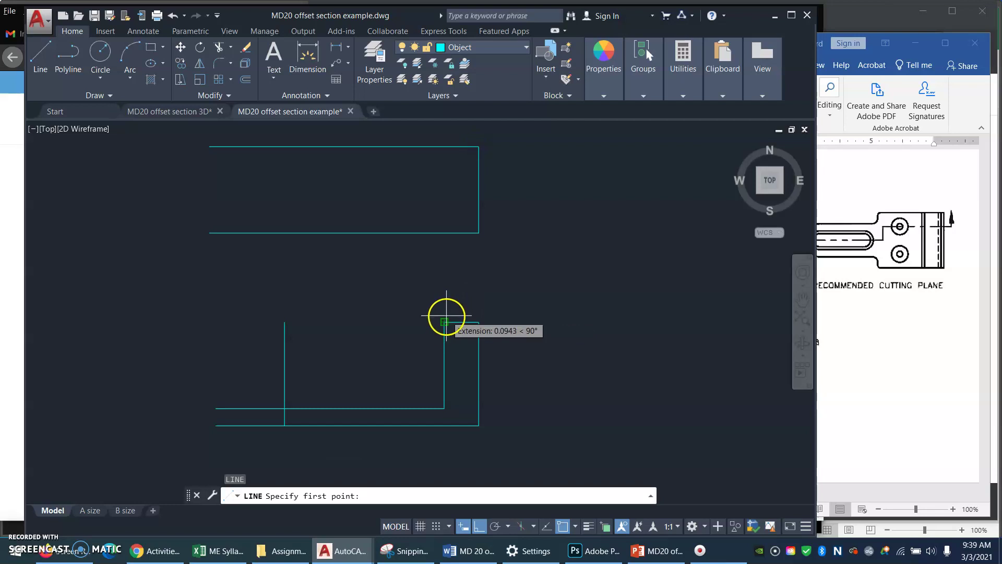
left_click(443, 233)
left_click(443, 147)
key("Return")
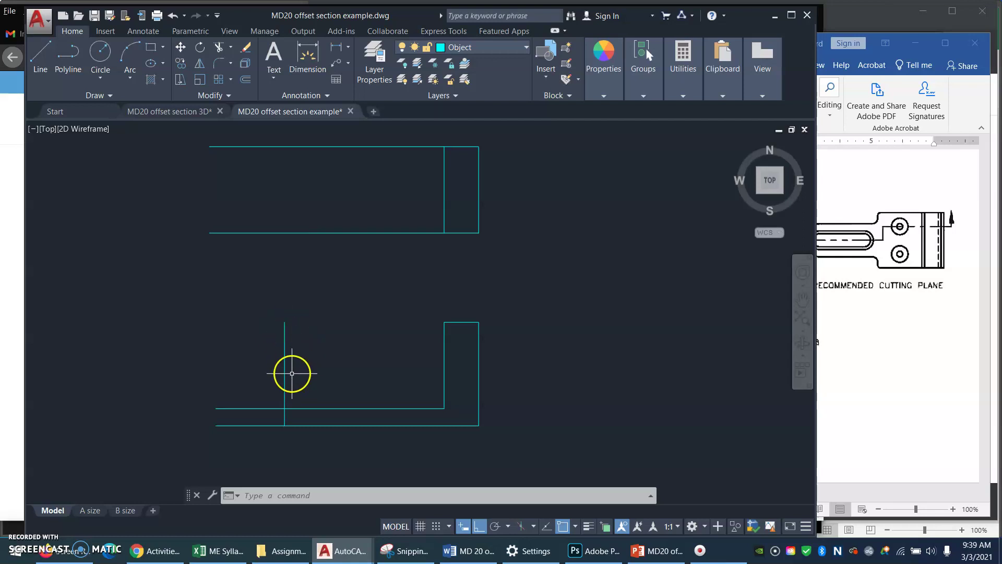
Recheck the Word reference and draw a vertical line crossing both top view edges, aligned with the front view's left vertical line.
left_click(871, 350)
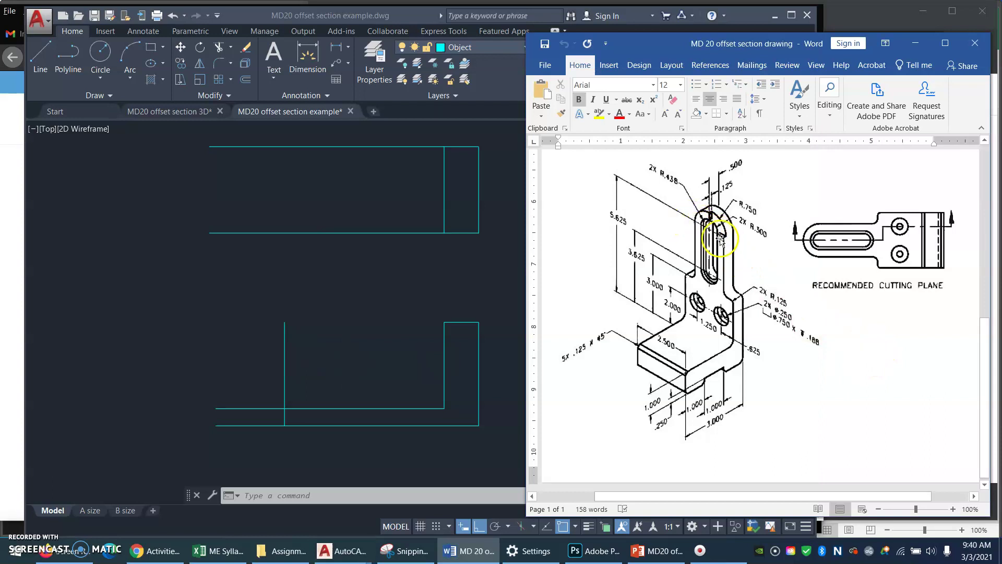
left_click(358, 303)
type("l")
key("Return")
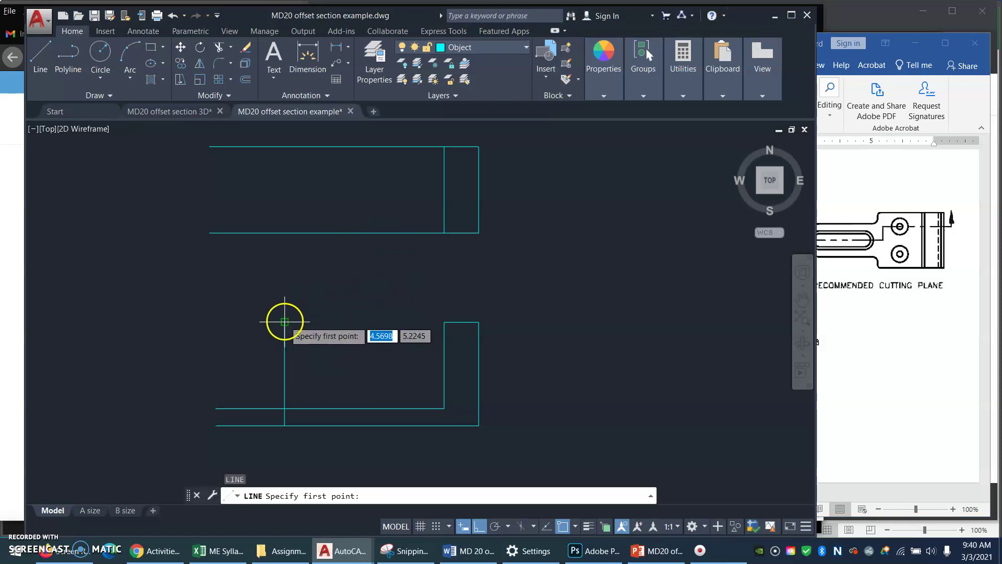
left_click(284, 260)
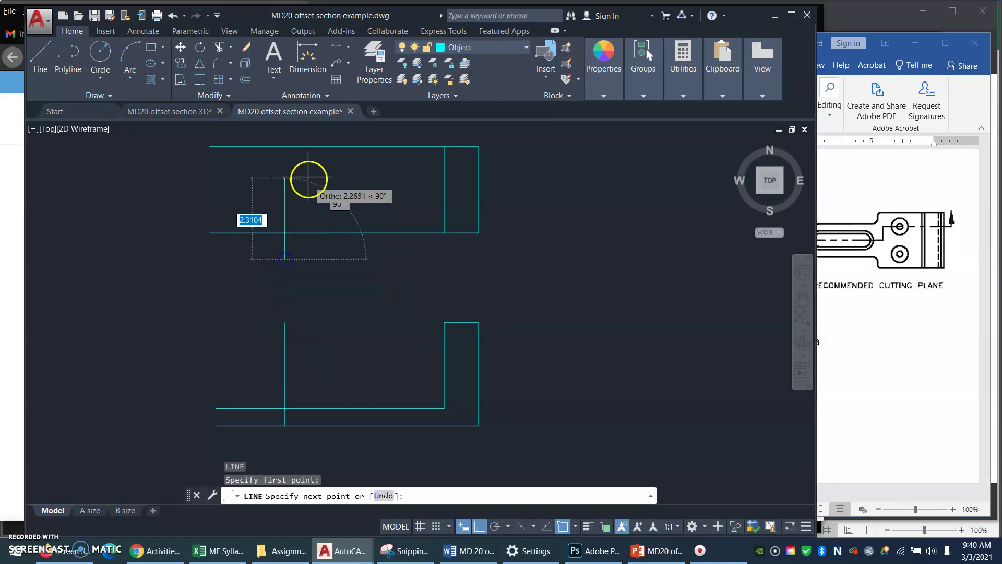
left_click(285, 129)
key("Return")
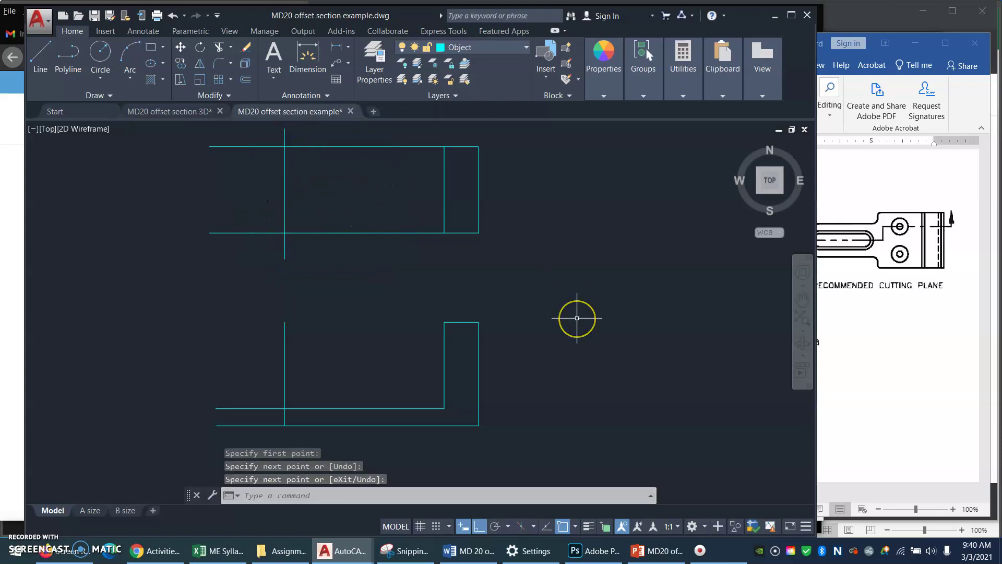
Check the Word reference and draw a horizontal centre line from the midpoint of the top view's right edge leftward past the long vertical line.
left_click(893, 368)
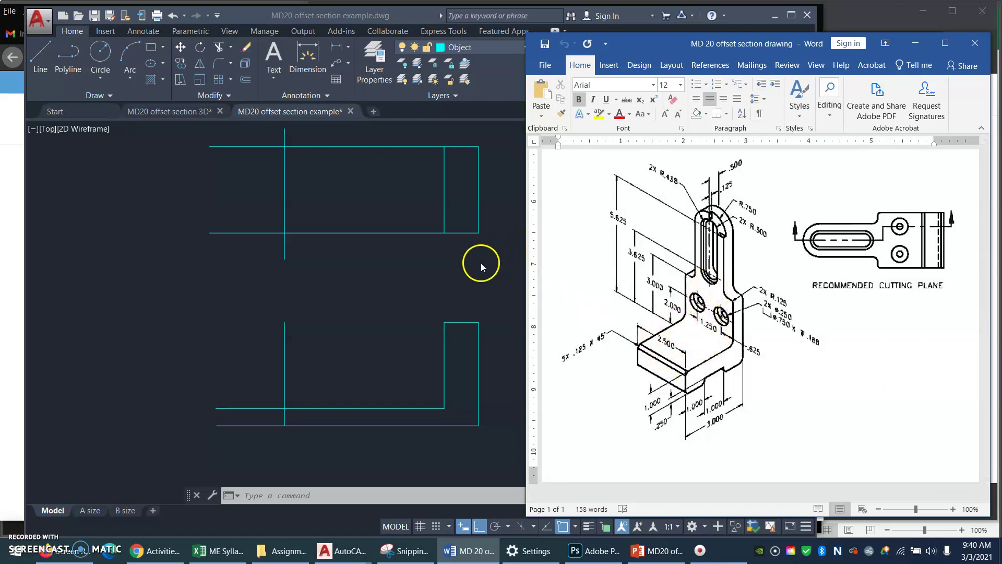
key("ctrl+Home")
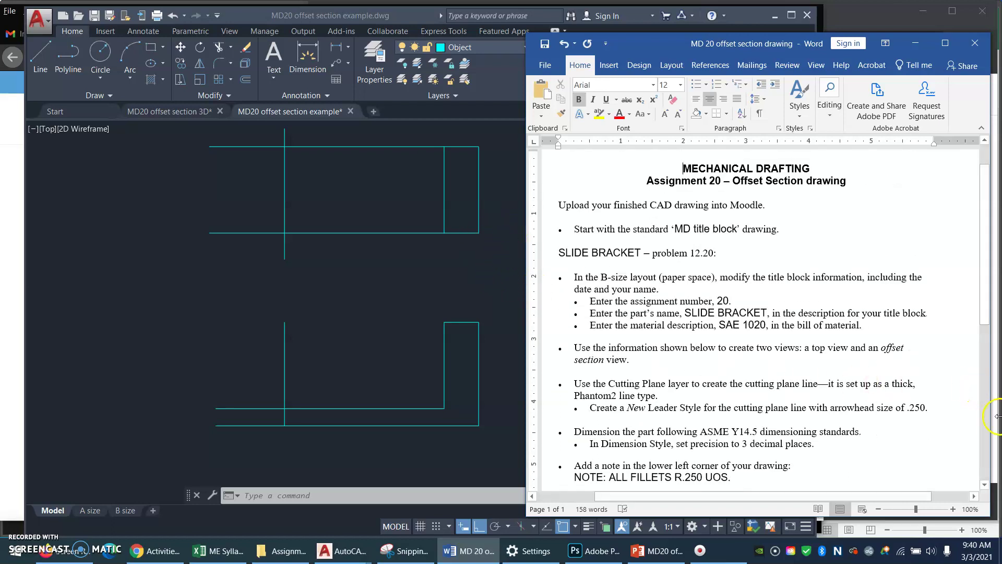
left_click(983, 418)
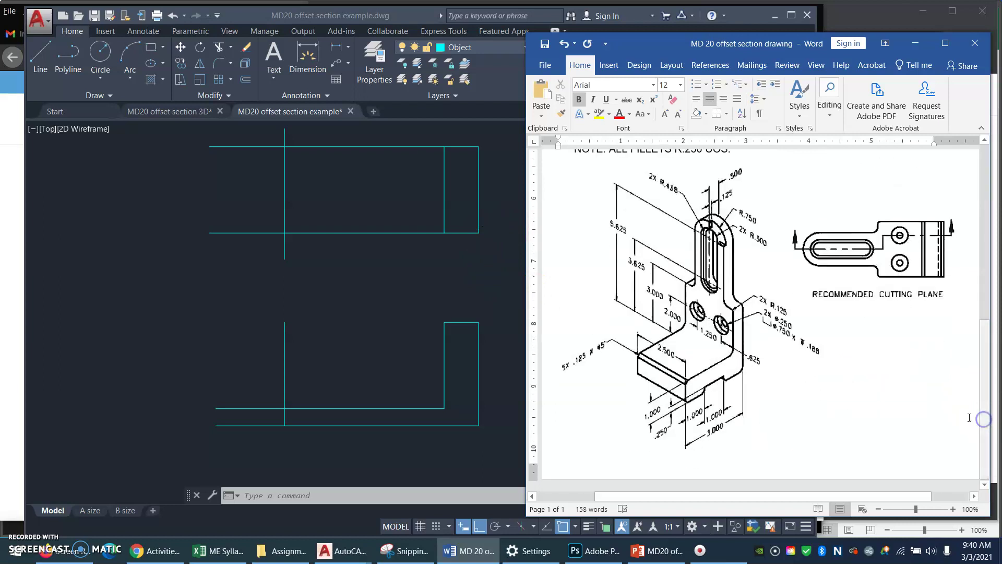
left_click(357, 305)
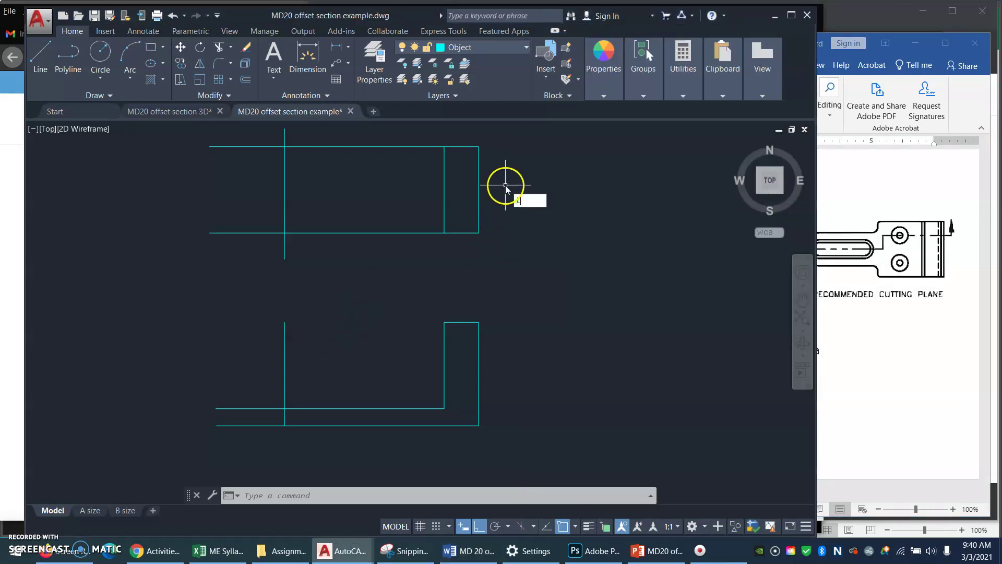
type("l")
key("Return")
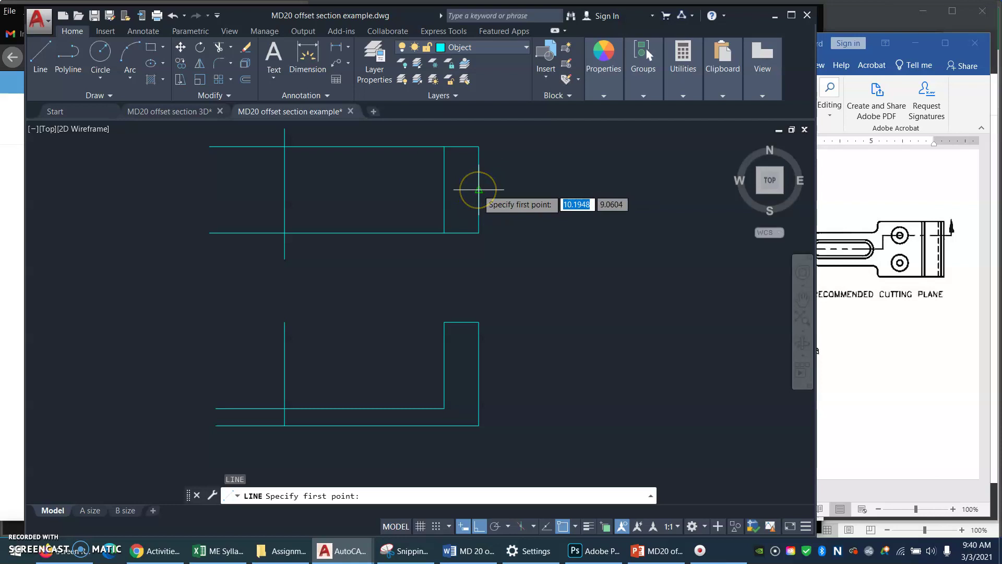
left_click(478, 189)
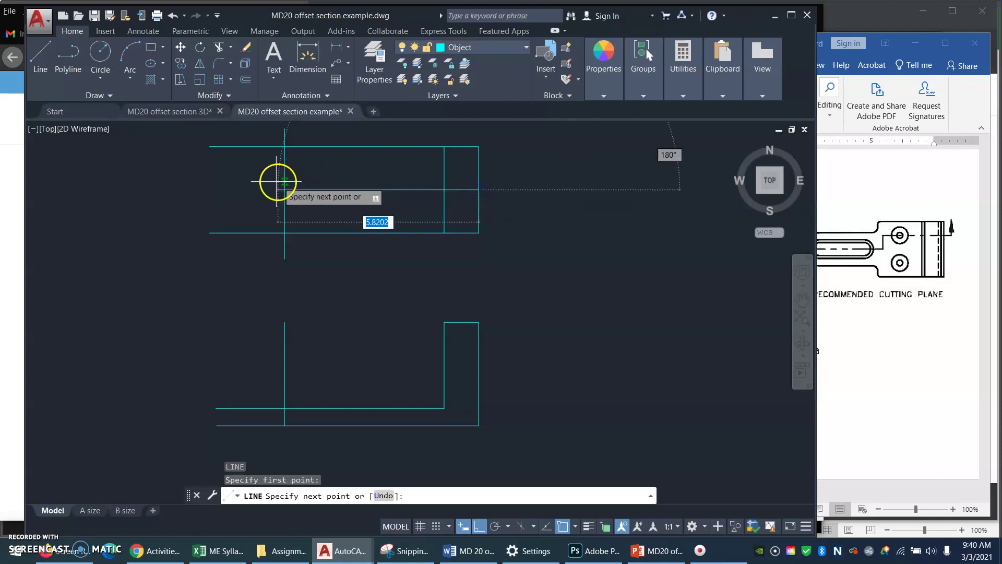
left_click(201, 187)
key("Return")
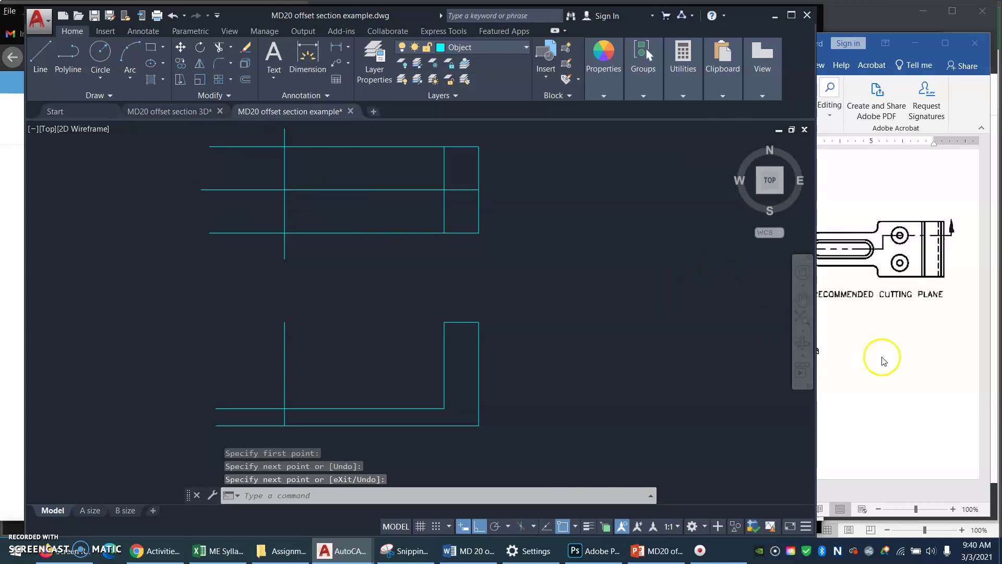
Check the arm's end radius in the Word reference and draw a .75 radius circle at the intersection of the top view's centre line and long vertical line.
left_click(919, 359)
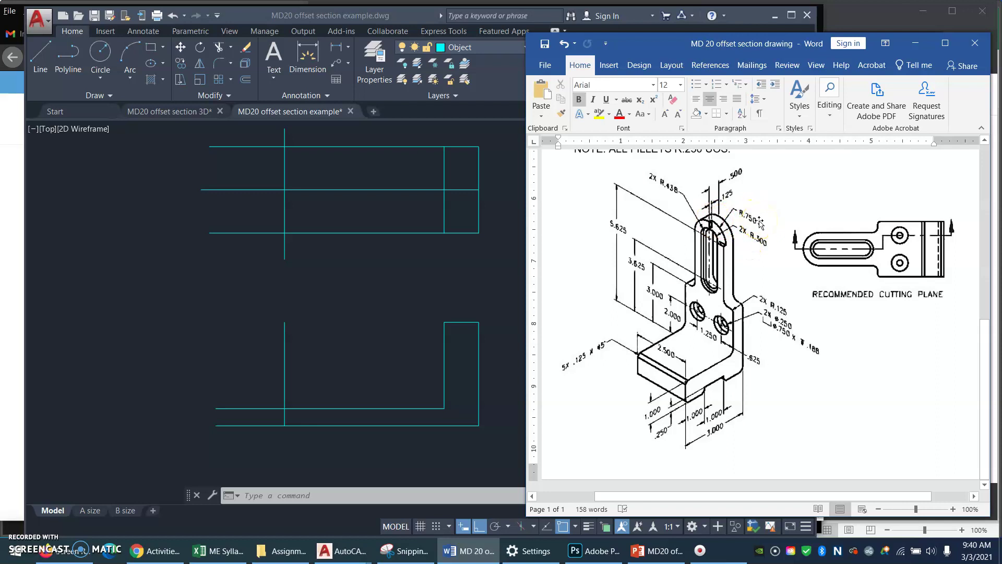
left_click(404, 298)
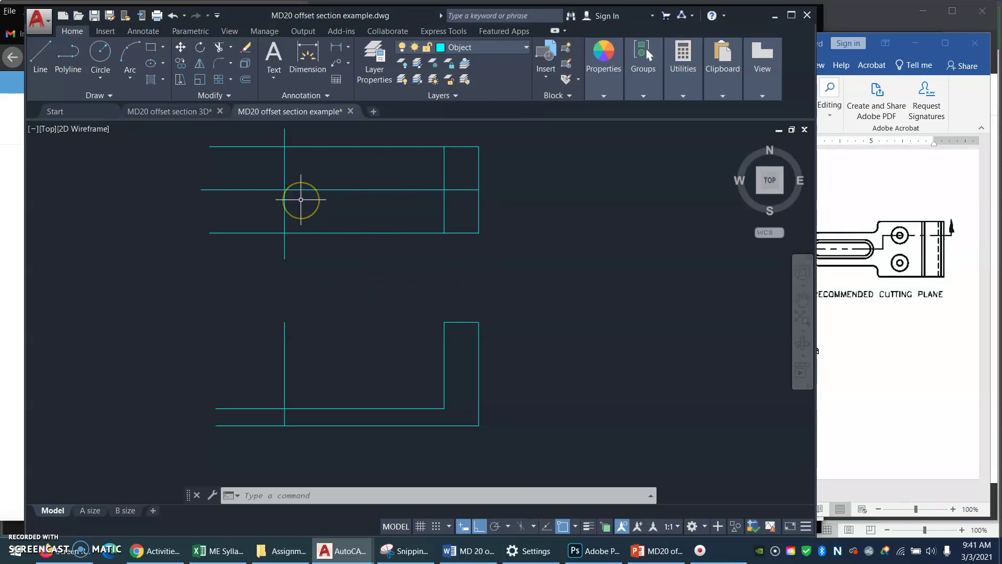
key("Return")
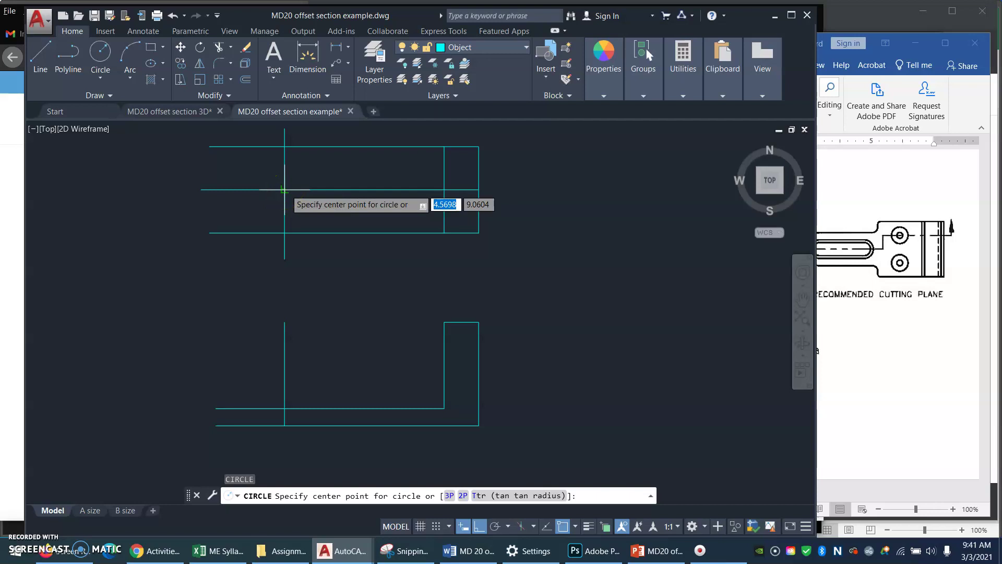
right_click(285, 190, "shift")
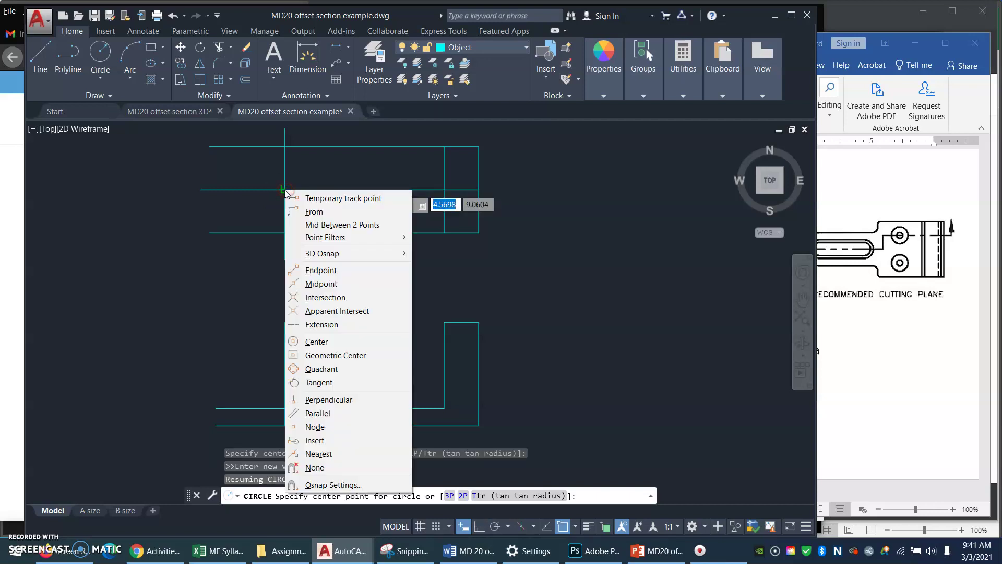
left_click(330, 299)
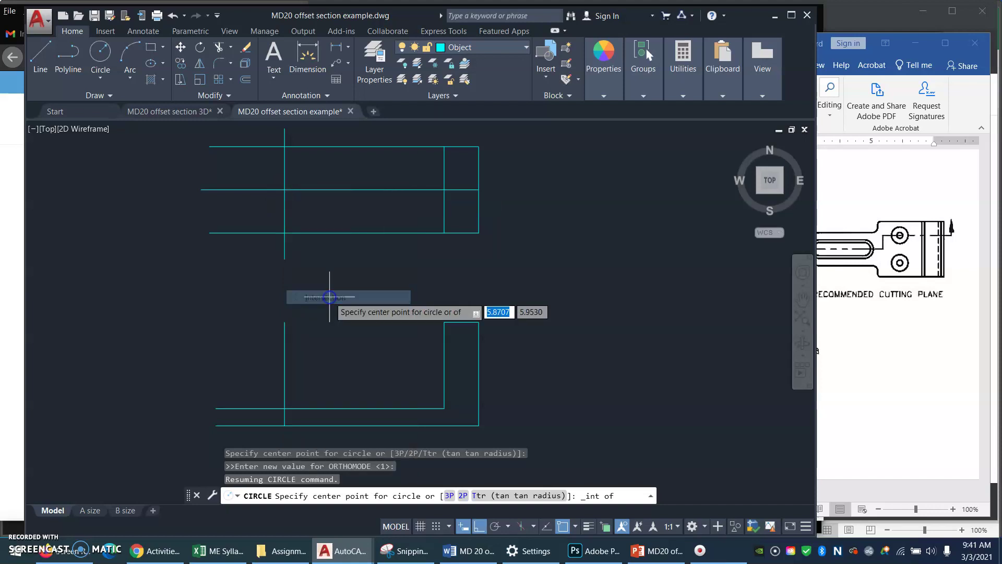
left_click(285, 189)
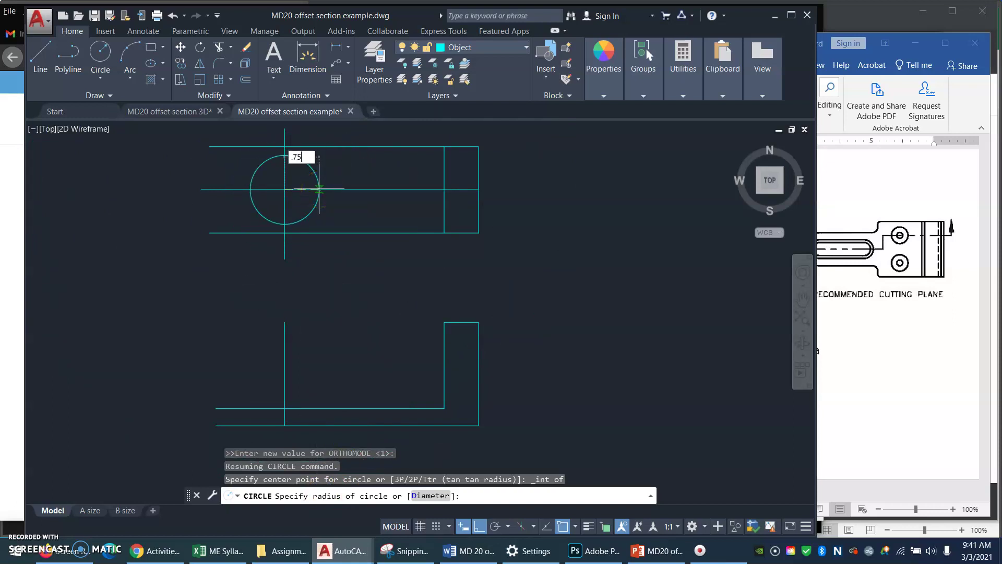
key("Return")
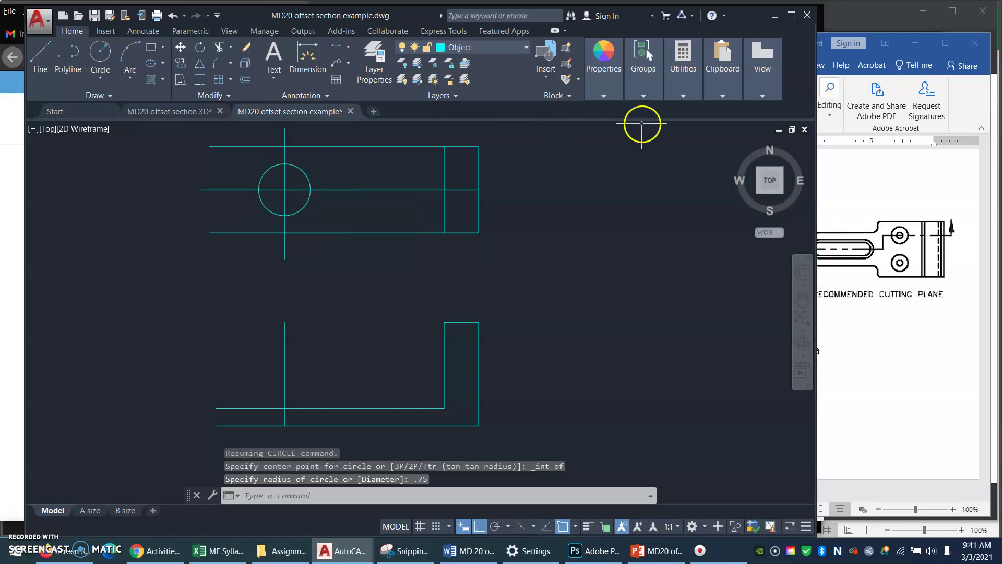
Check the shoulder distance in the Word reference and offset the top view's right edge 3 units to the left.
left_click(905, 379)
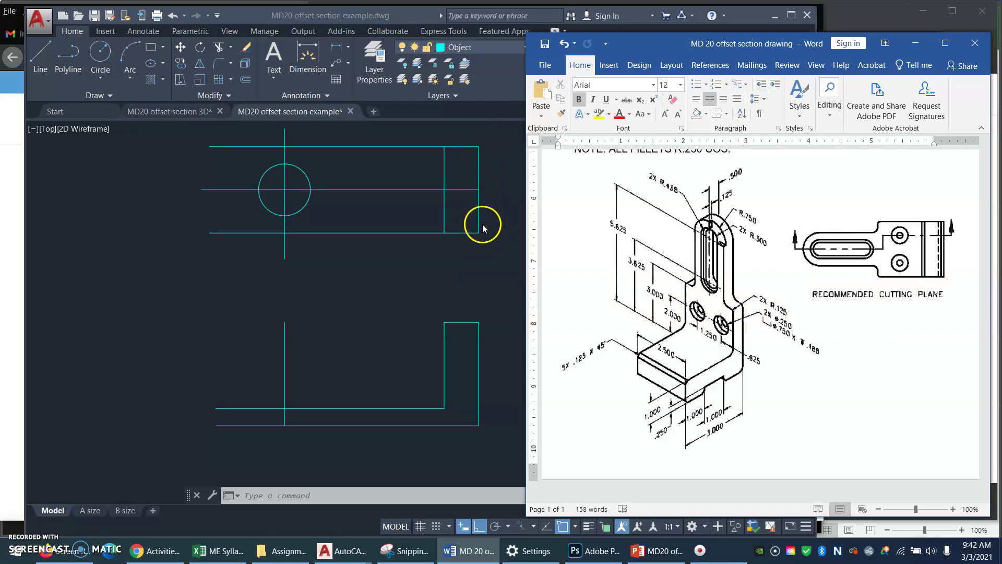
left_click(420, 279)
type("O")
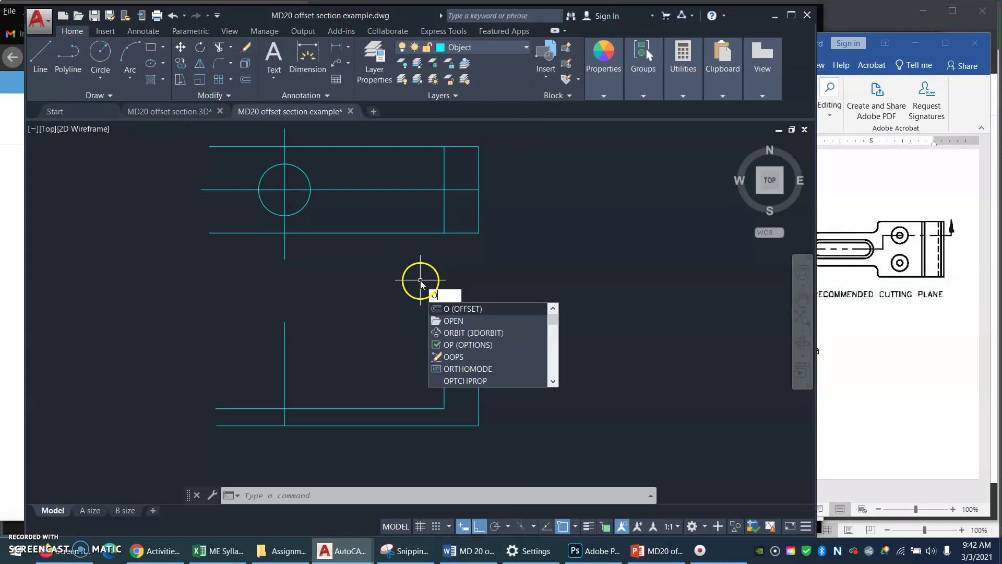
key("Return")
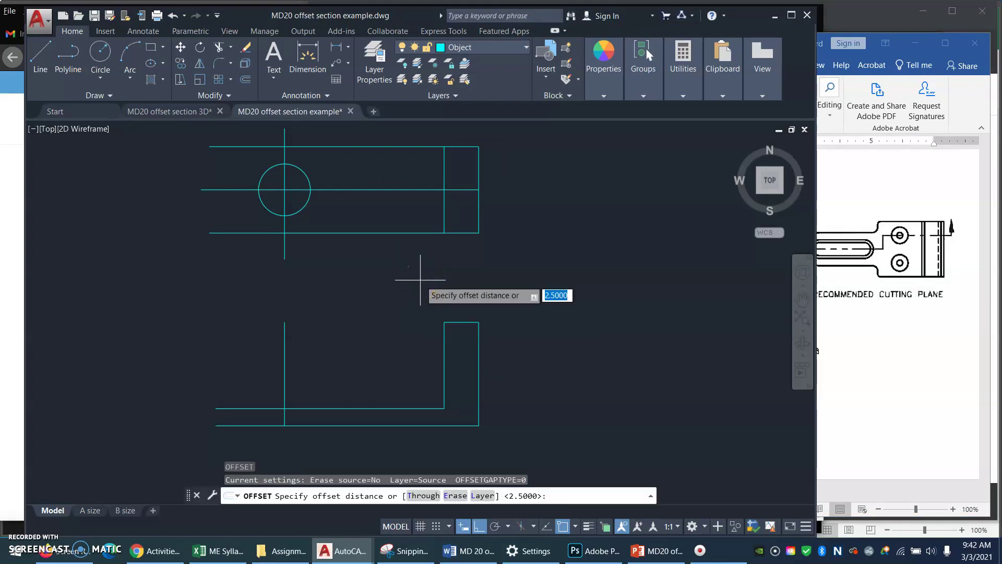
key("Return")
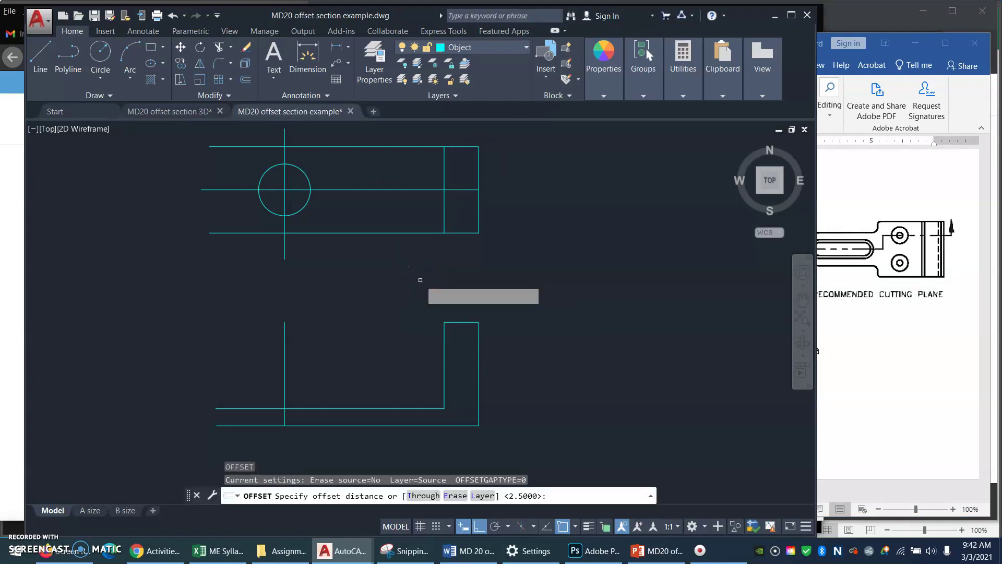
left_click(478, 207)
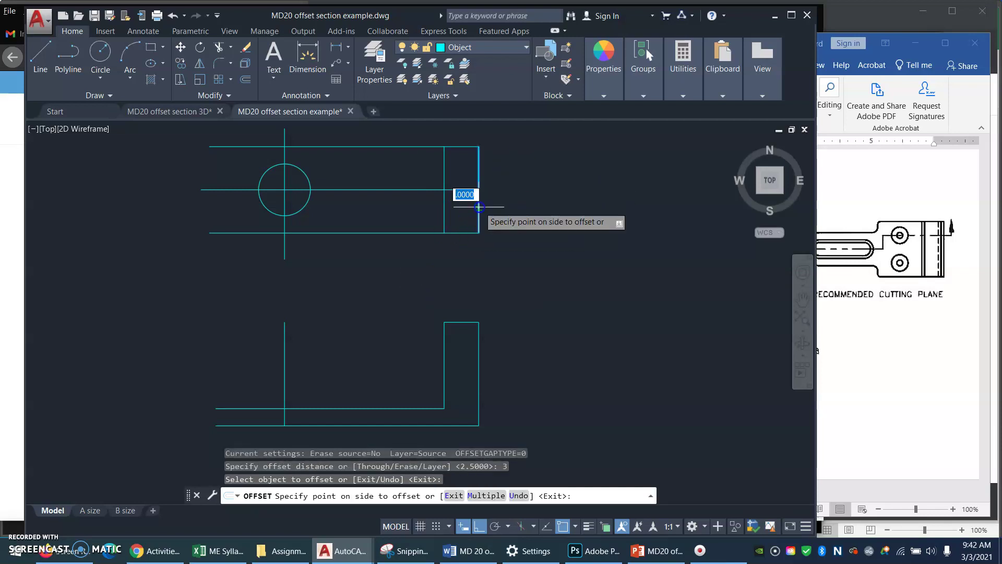
left_click(407, 207)
key("Return")
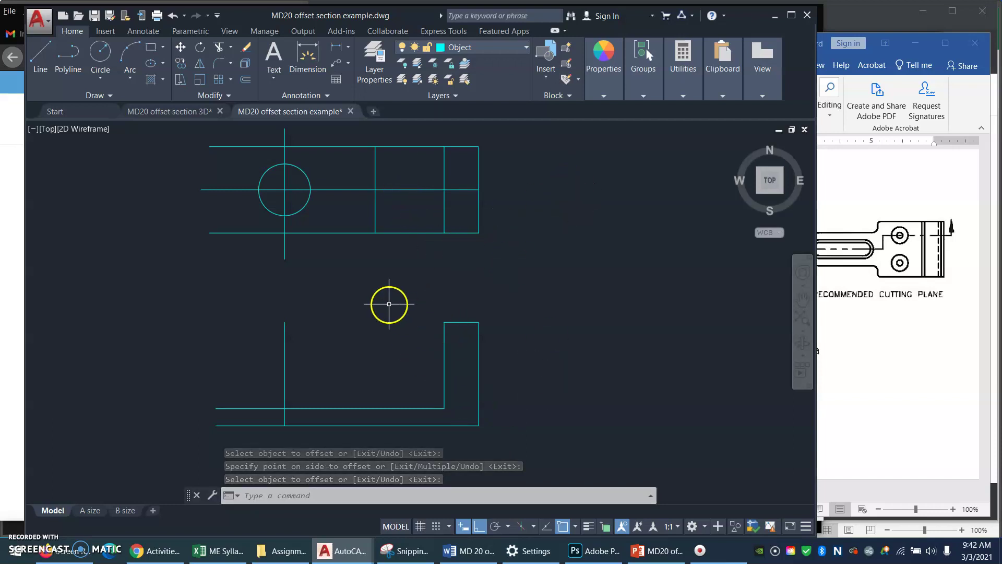
Draw a horizontal line from the circle's top quadrant to the vertical shoulder line for the arm's upper edge.
type("l")
key("Return")
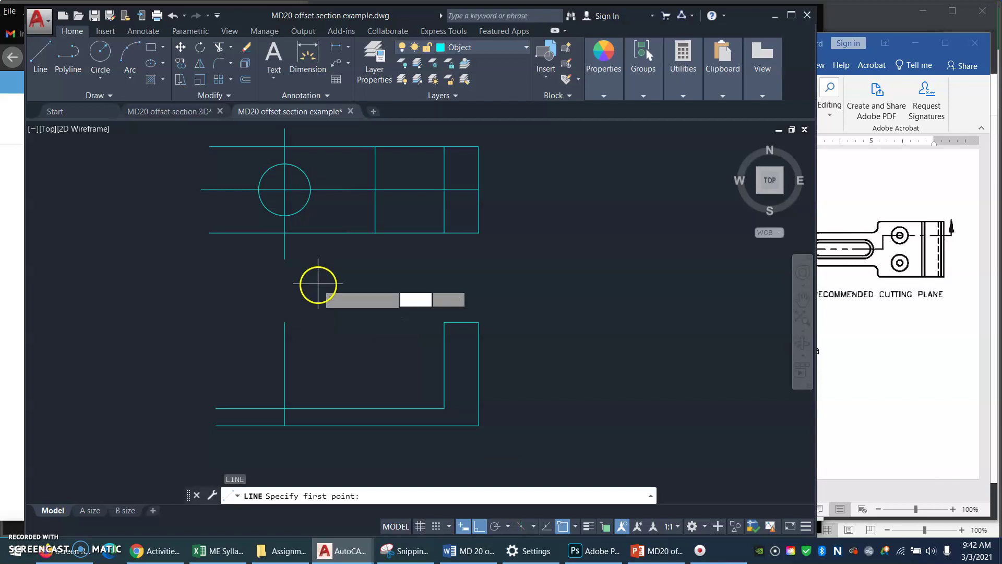
left_click(284, 165)
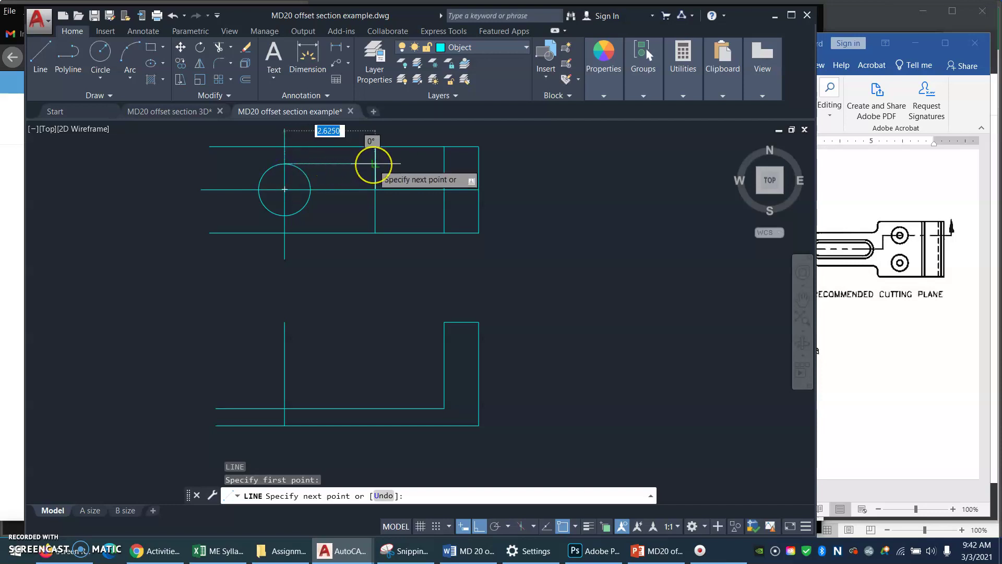
left_click(374, 164)
key("Return")
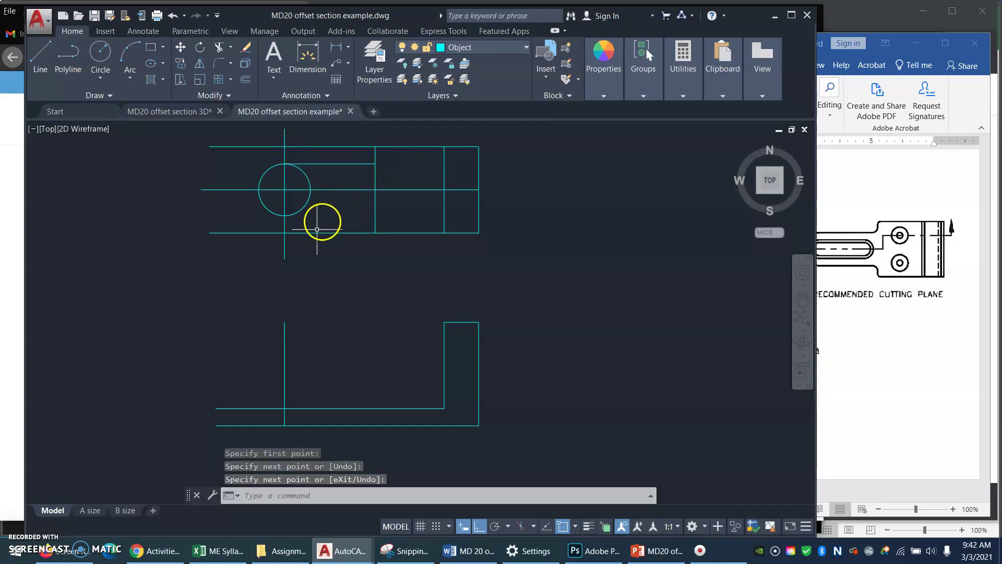
Draw a horizontal line from the circle's bottom quadrant to the vertical shoulder line for the arm's lower edge.
key("Return")
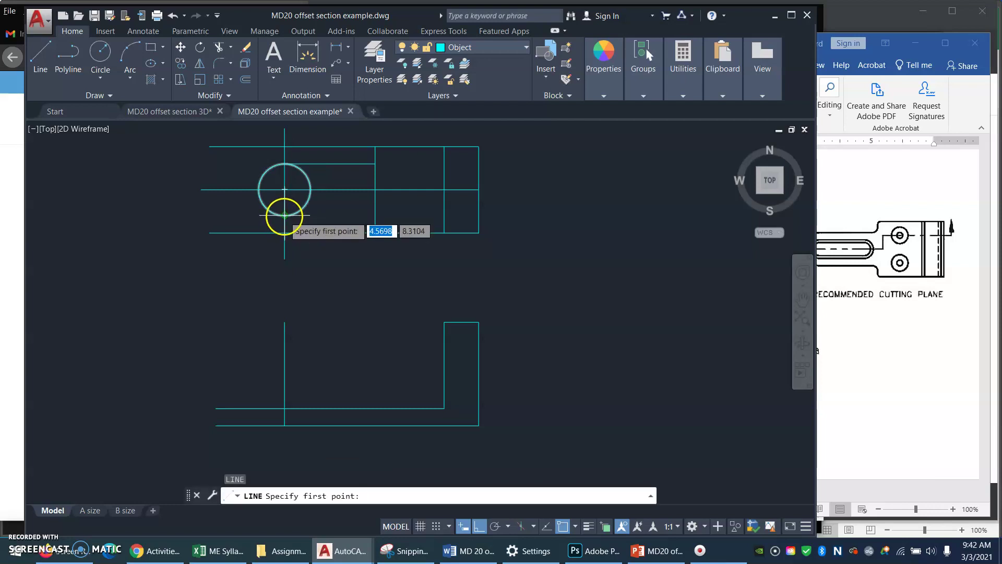
left_click(284, 216)
left_click(374, 215)
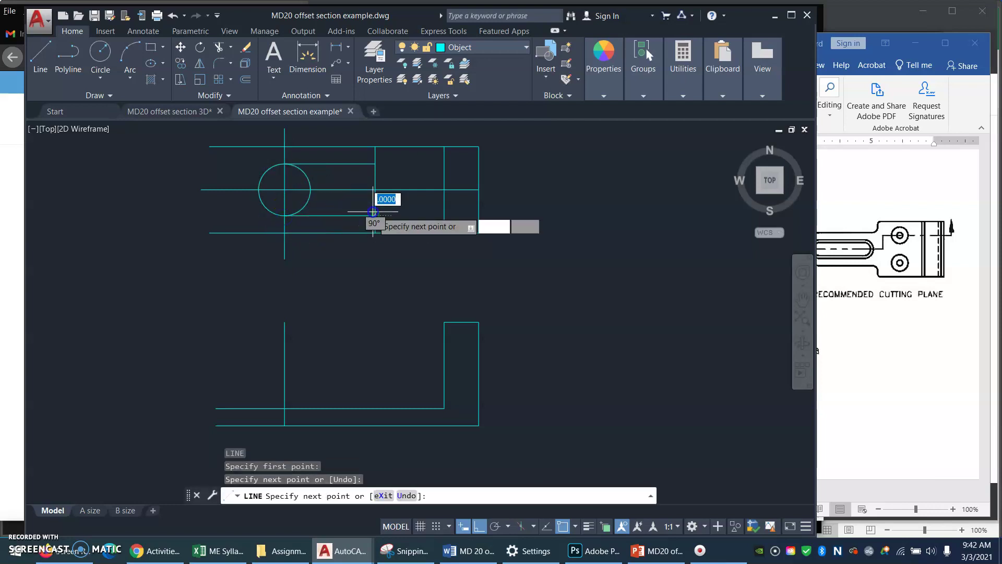
key("Return")
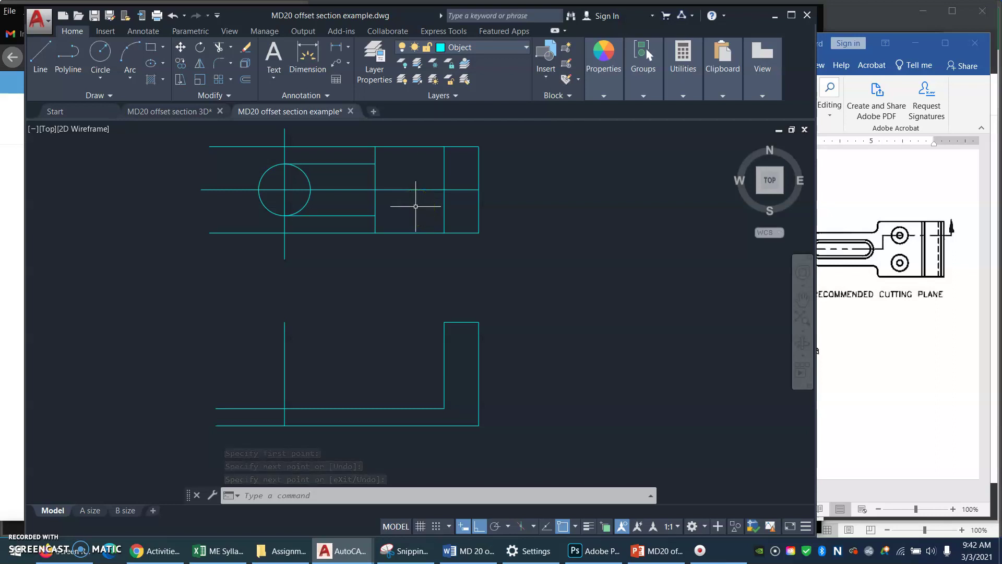
Trim the top view's two outer horizontal lines back to the vertical shoulder line.
type("TR")
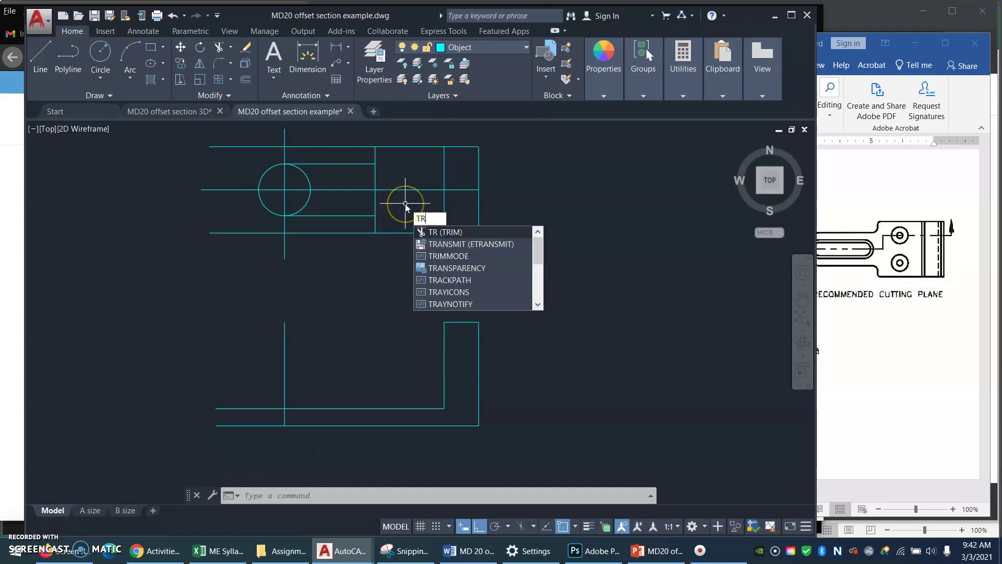
key("Return")
key("Return")
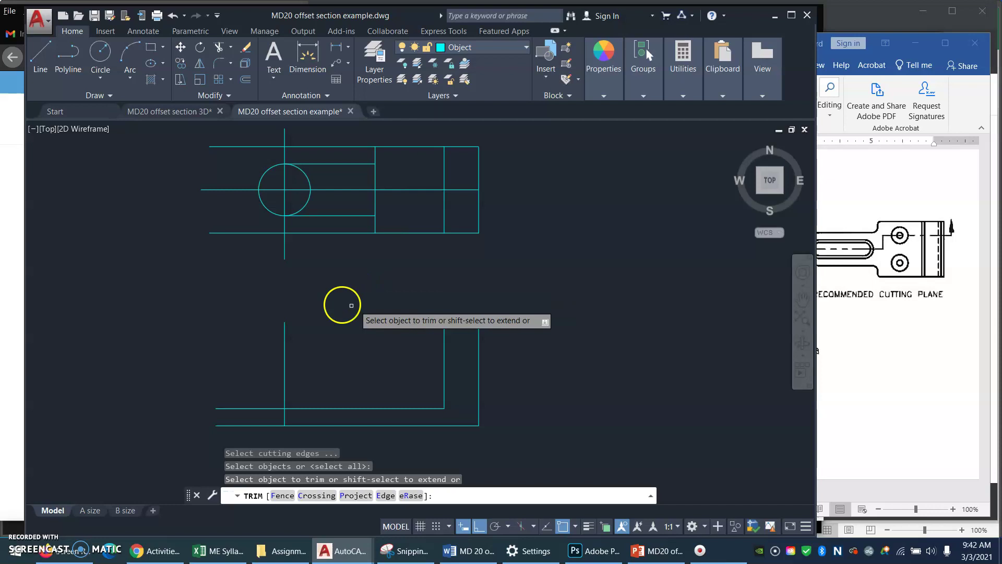
left_click(260, 233)
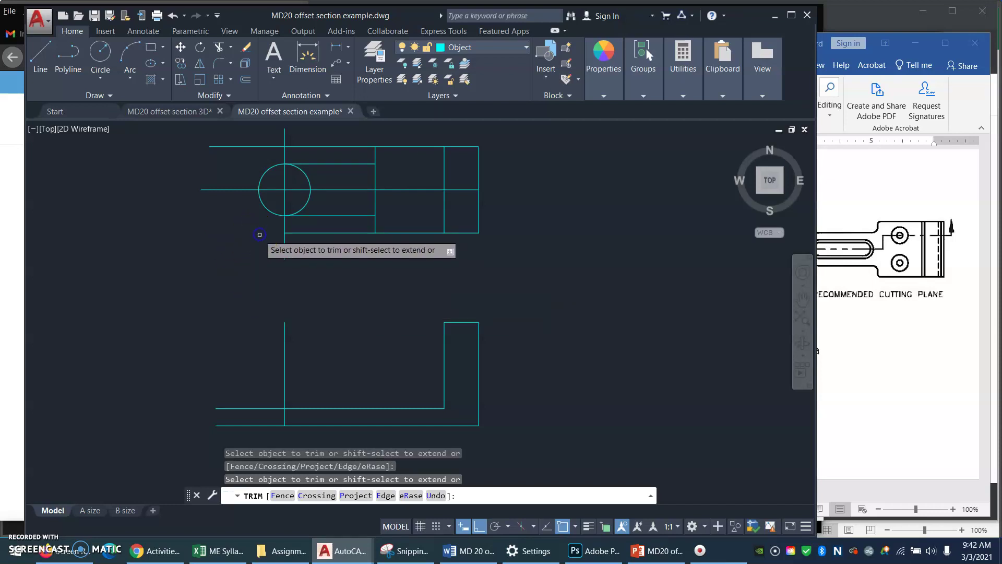
left_click(332, 234)
left_click(256, 147)
left_click(343, 146)
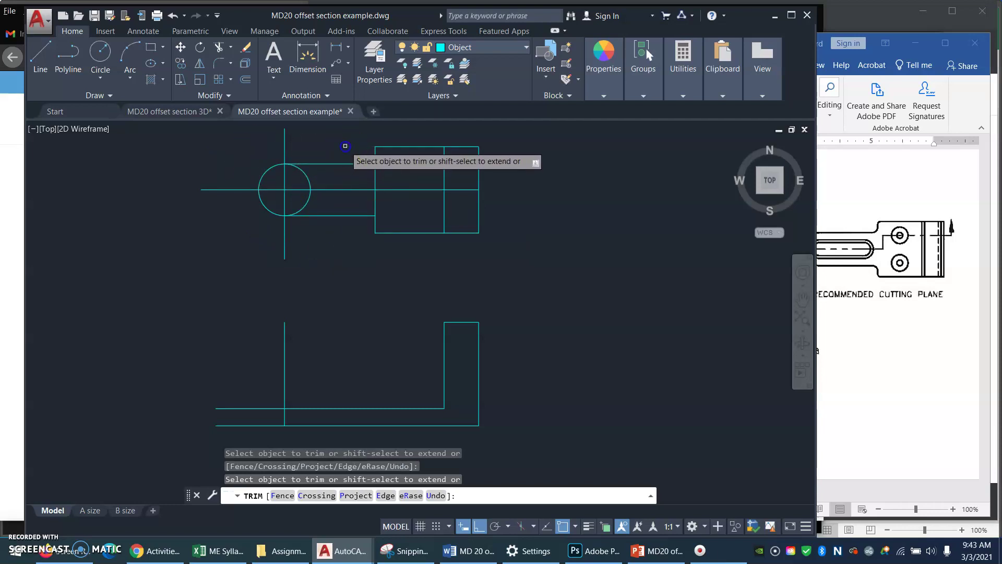
Trim the shoulder line between the arm's edges and remove the circle's right half to leave a rounded arm end.
left_click(373, 181)
left_click(374, 174)
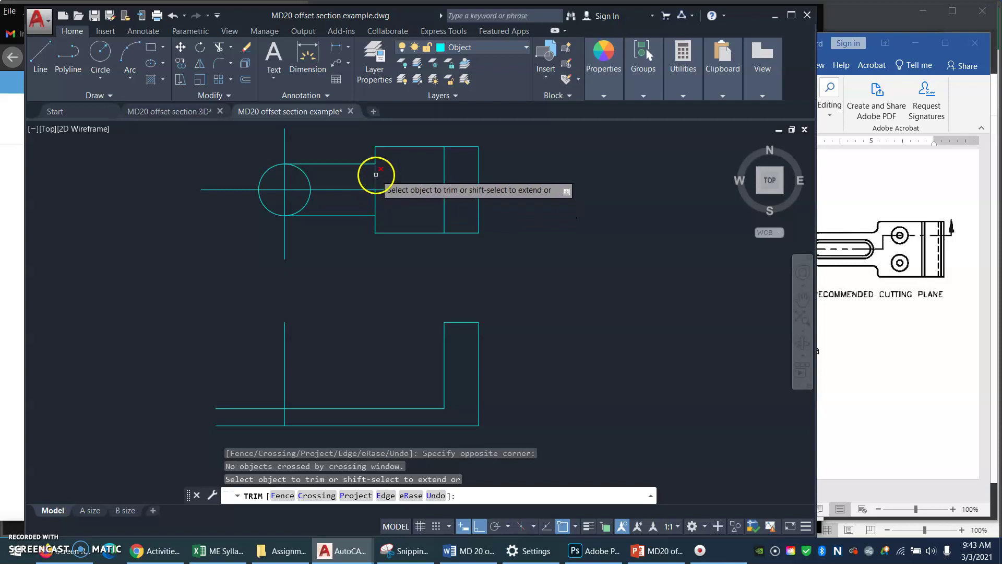
left_click(375, 175)
left_click(373, 206)
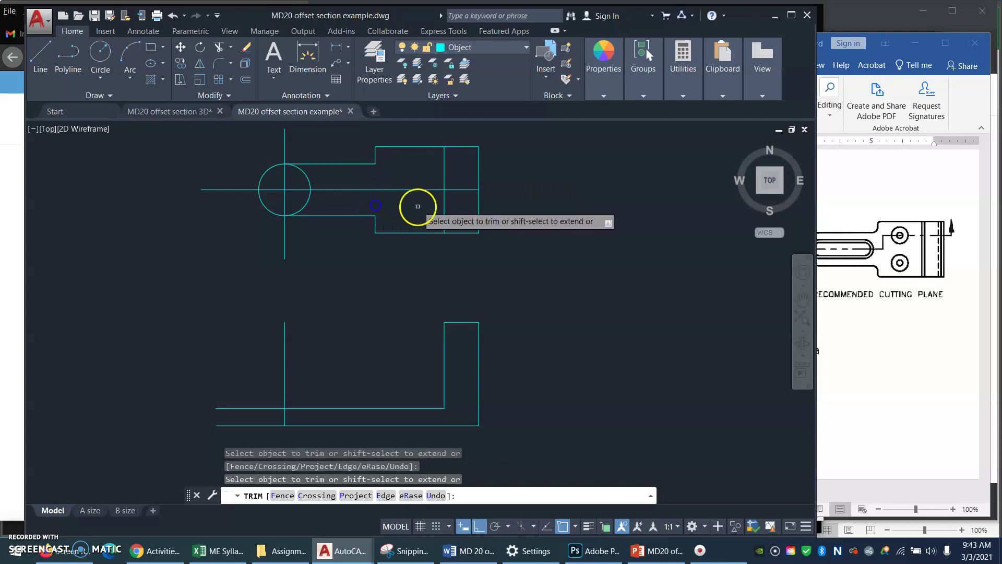
left_click(304, 176)
left_click(305, 202)
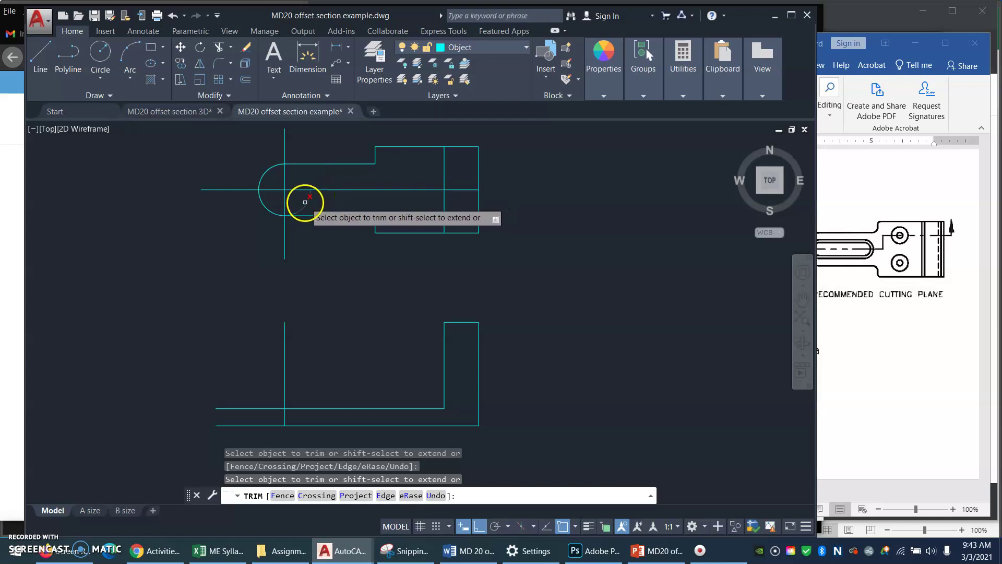
right_click(311, 285)
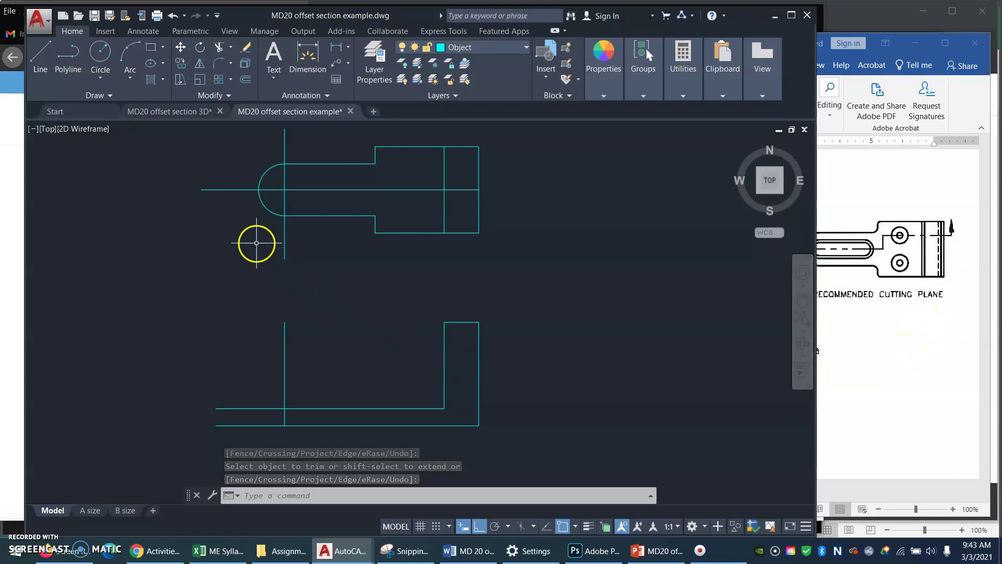
type("l")
key("Return")
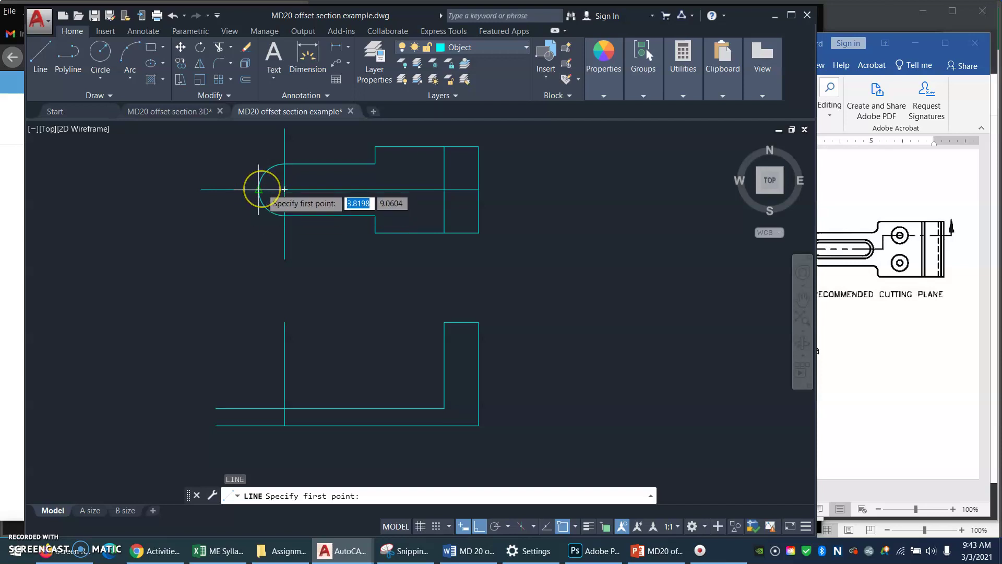
right_click(260, 189, "shift")
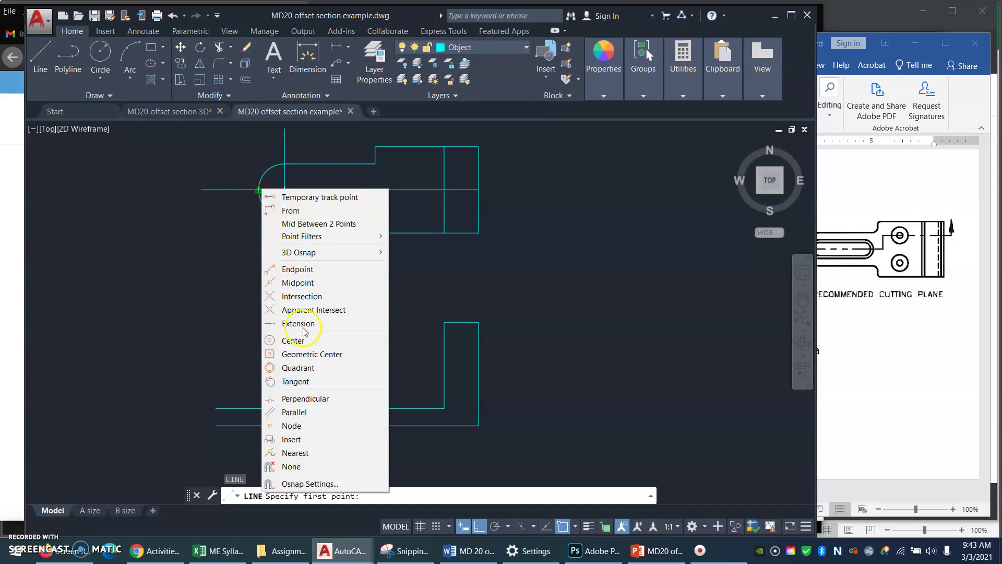
left_click(300, 354)
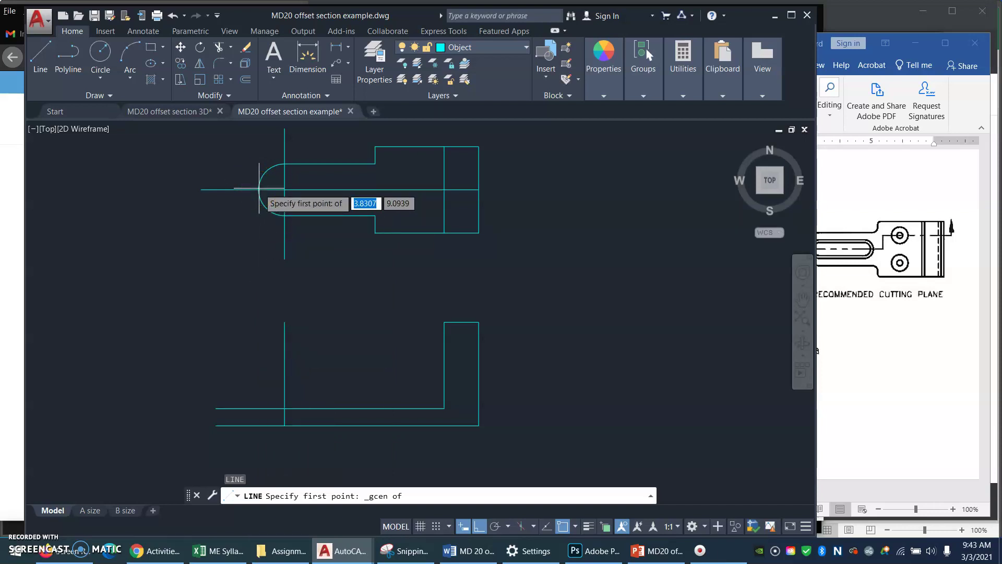
key("Escape")
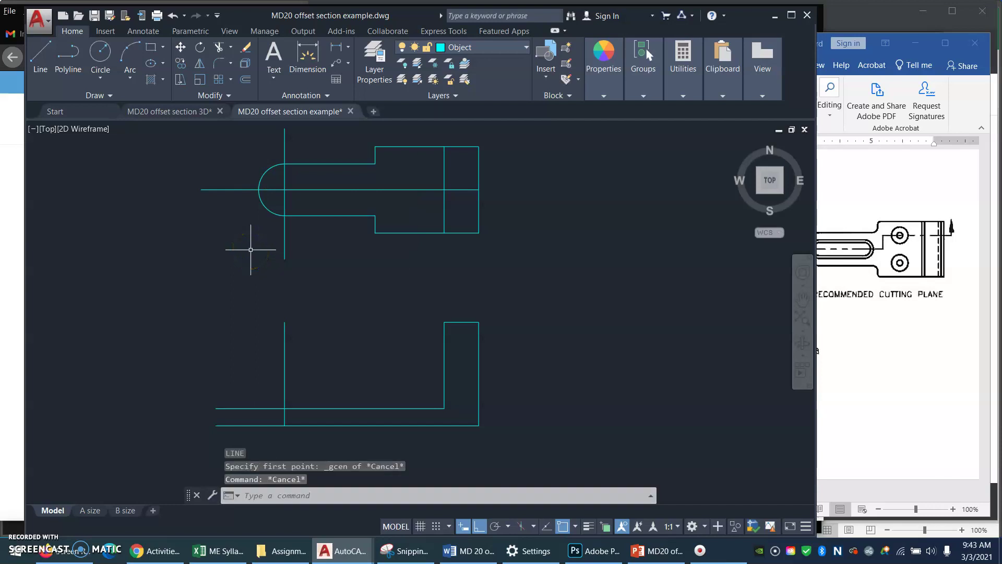
Draw a vertical projection line from the rounded arm end's left quadrant down to the front view's bottom edge.
key("Return")
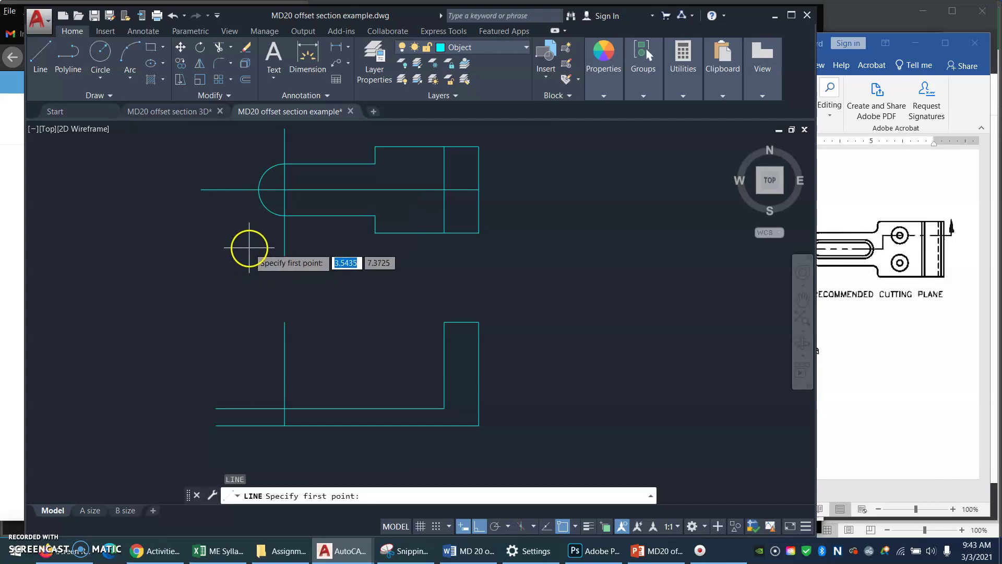
right_click(249, 247, "shift")
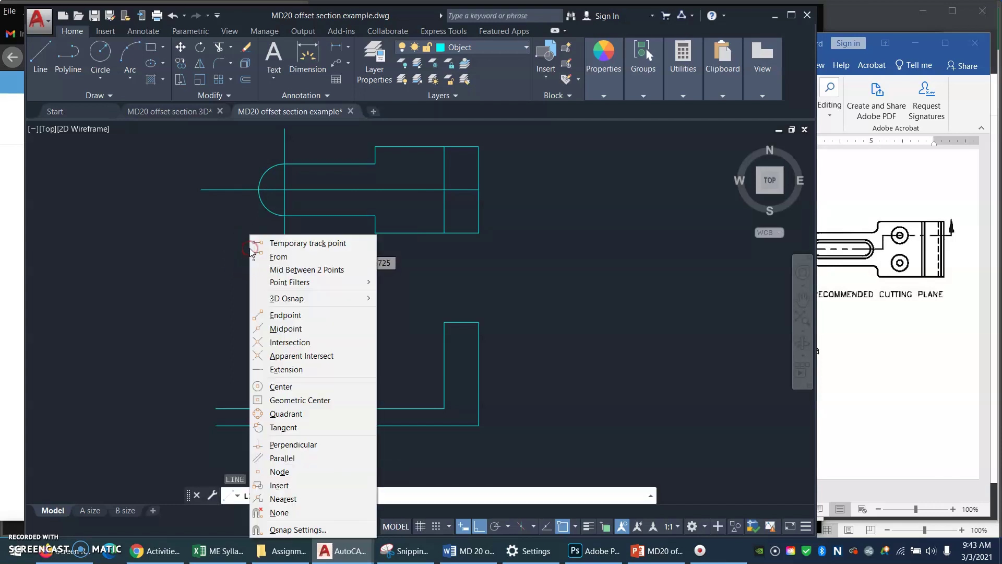
left_click(286, 414)
left_click(258, 187)
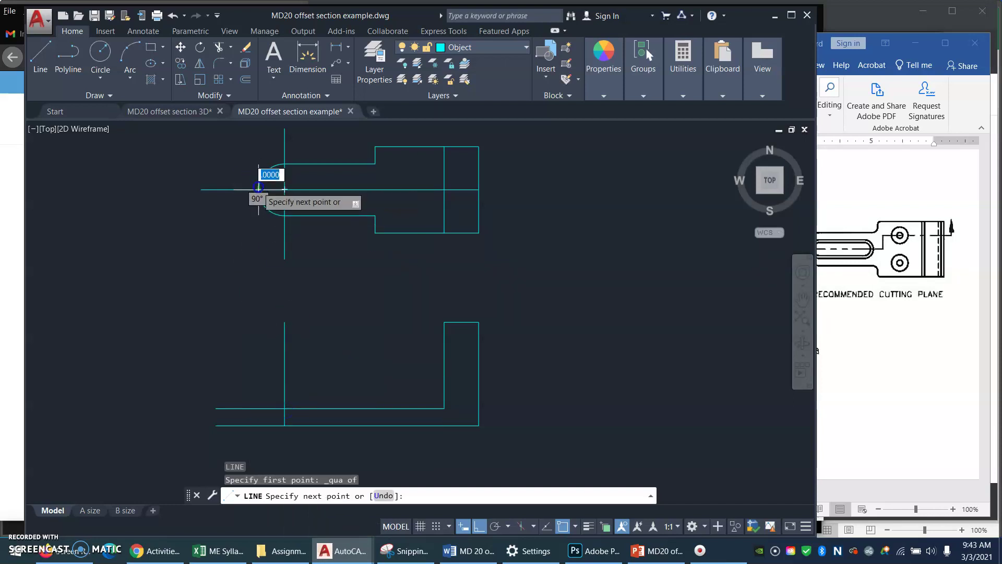
left_click(258, 425)
key("Return")
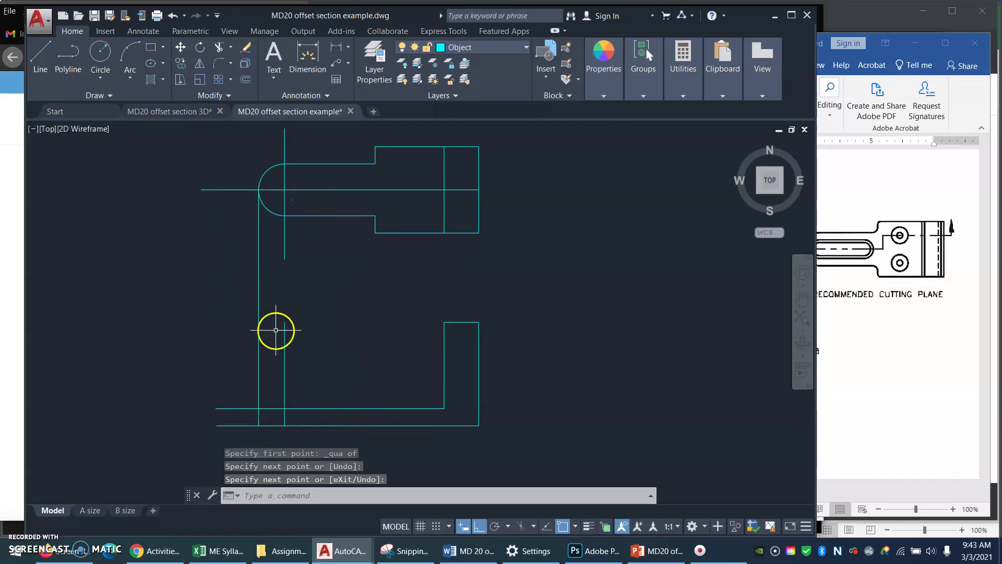
Trim the projection line above the front view's base and cut off the base lines extending left of it.
type("TR")
key("Return")
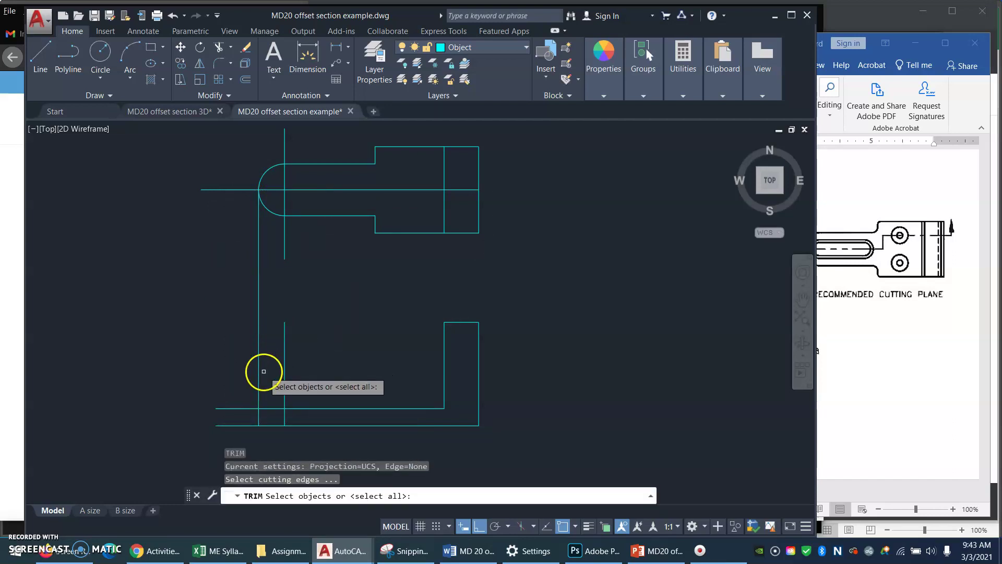
key("Return")
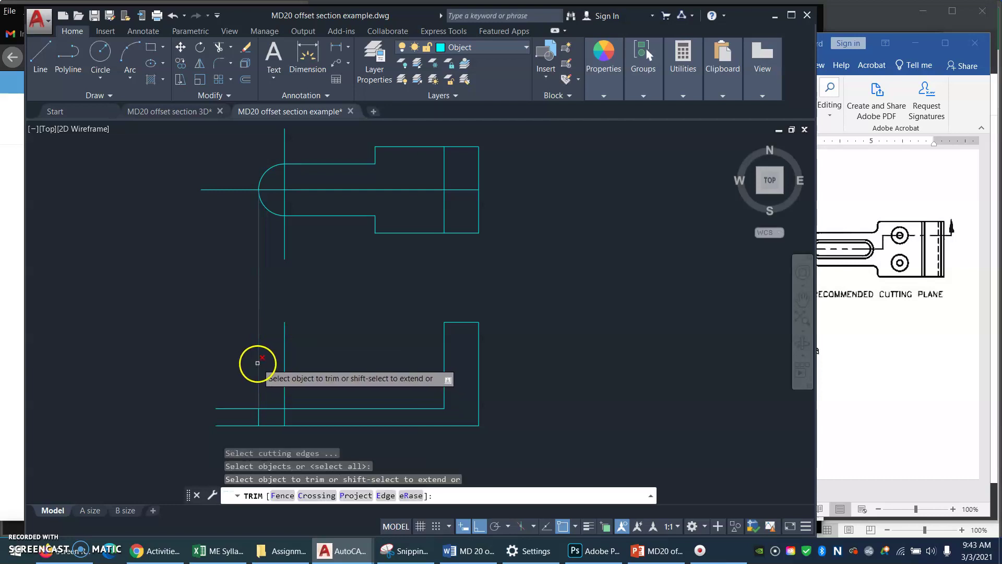
left_click(257, 362)
left_click(237, 387)
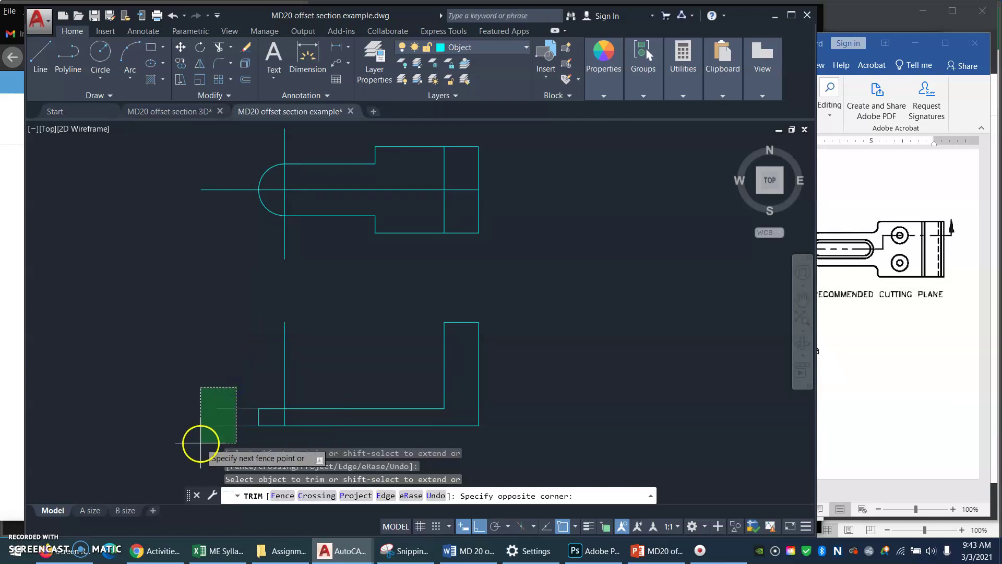
left_click(201, 443)
key("Return")
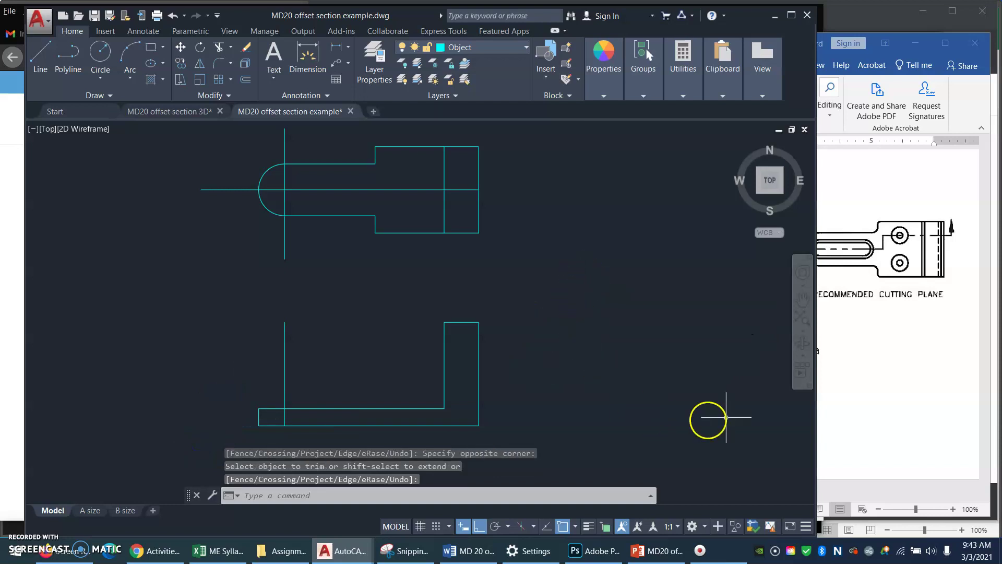
left_click(885, 378)
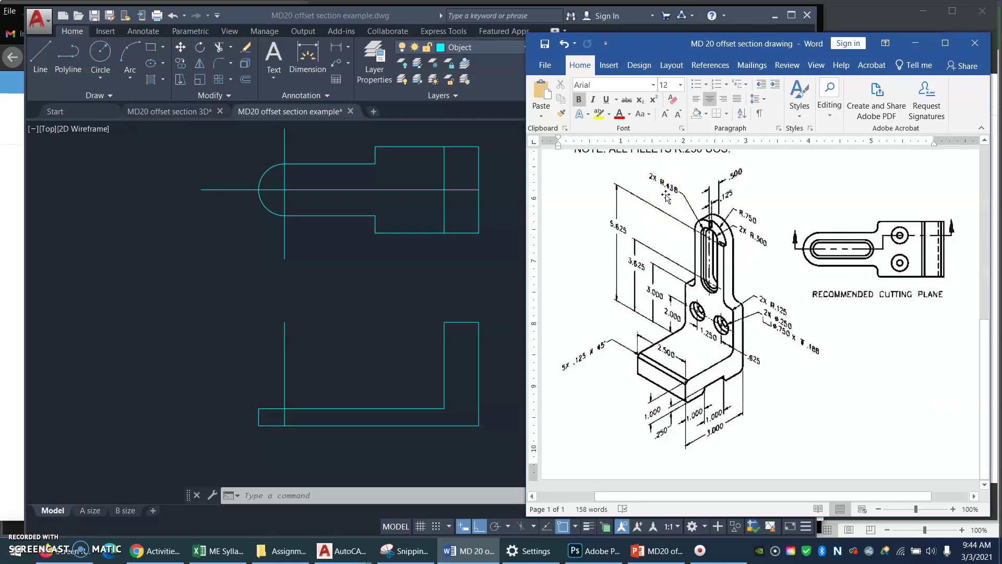
left_click(398, 273)
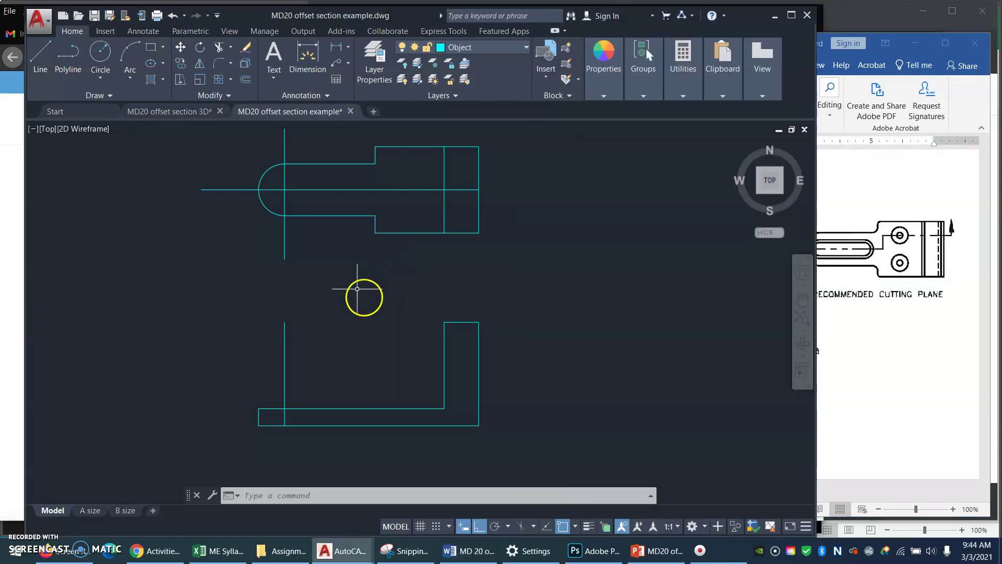
type("c")
key("Return")
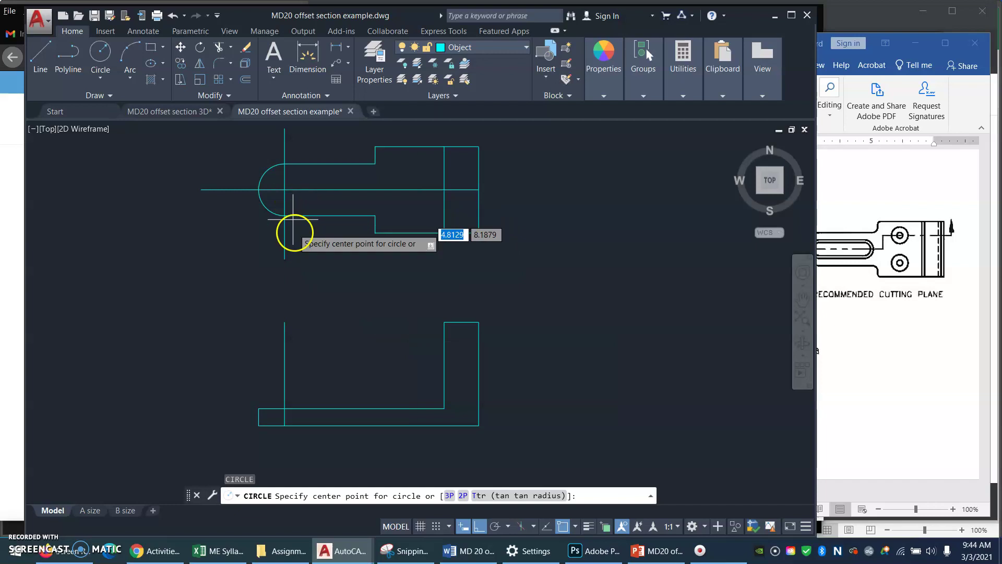
key("Escape")
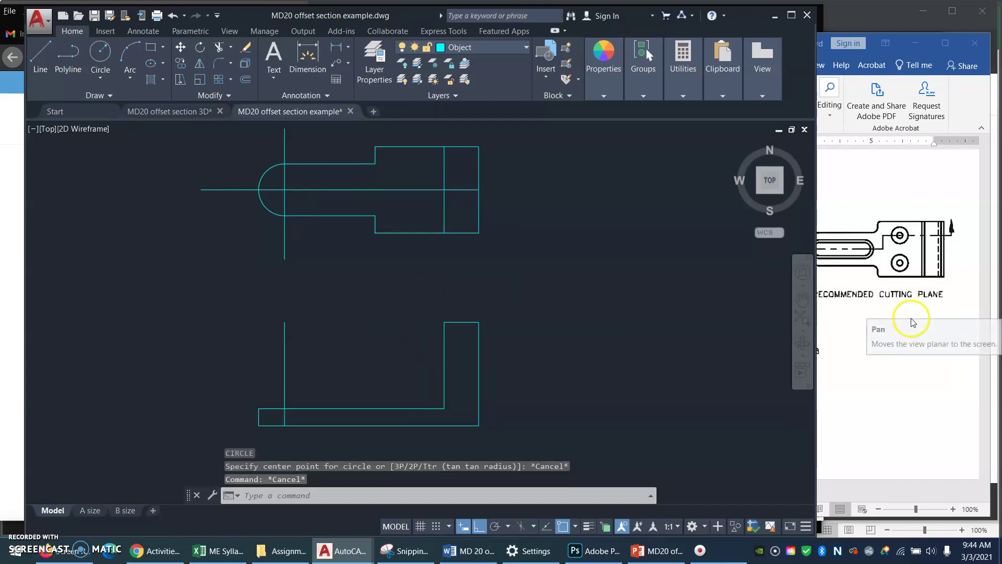
Check the Word reference, then offset the top view's right edge 3.625 to the left in AutoCAD for the slot's second center.
left_click(871, 379)
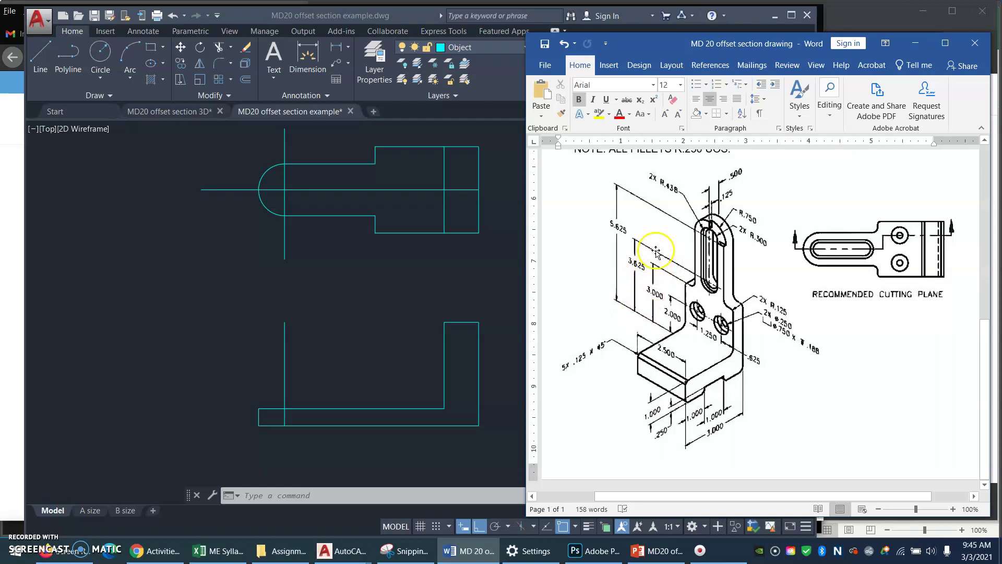
left_click(419, 271)
key("Return")
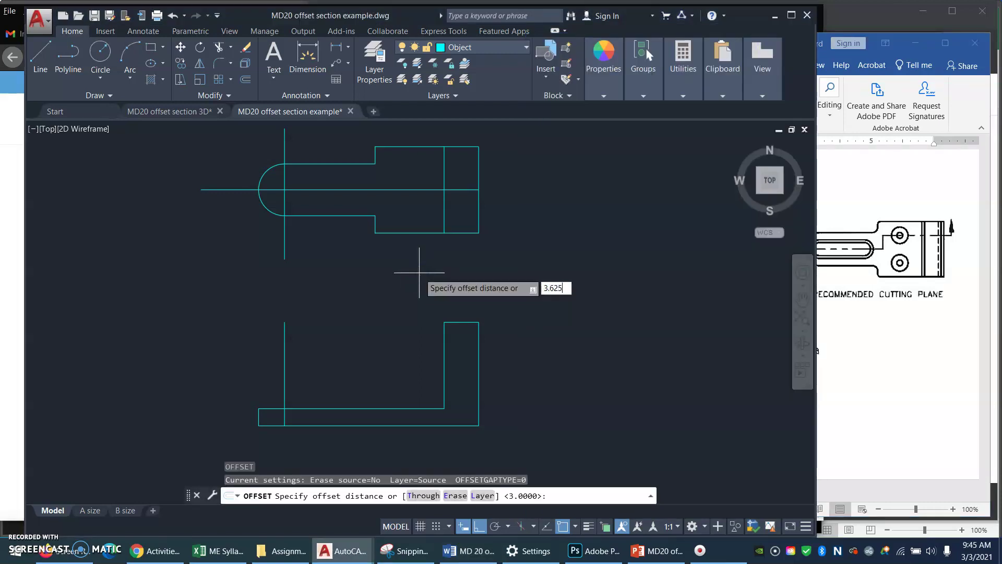
key("Return")
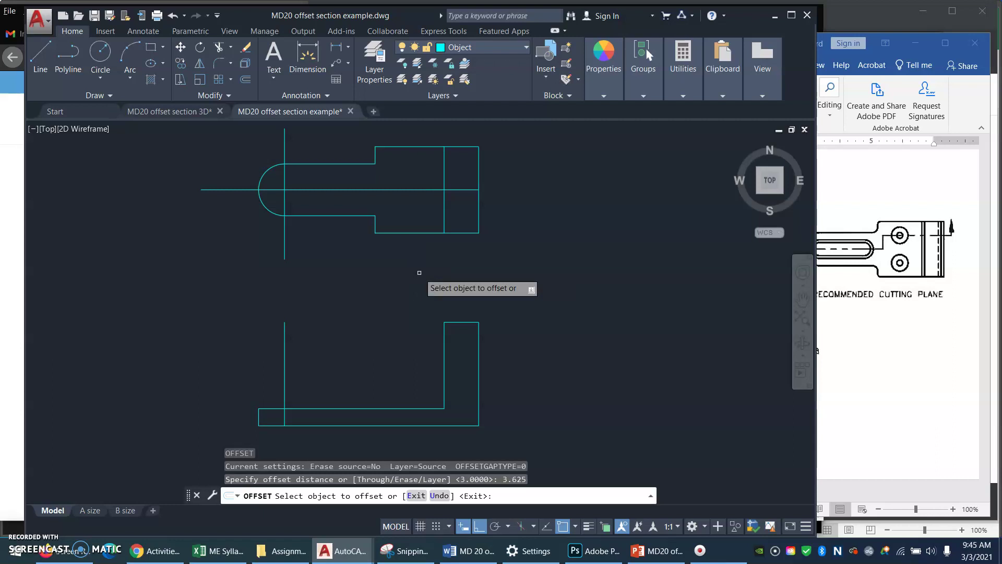
left_click(478, 218)
left_click(363, 250)
key("Return")
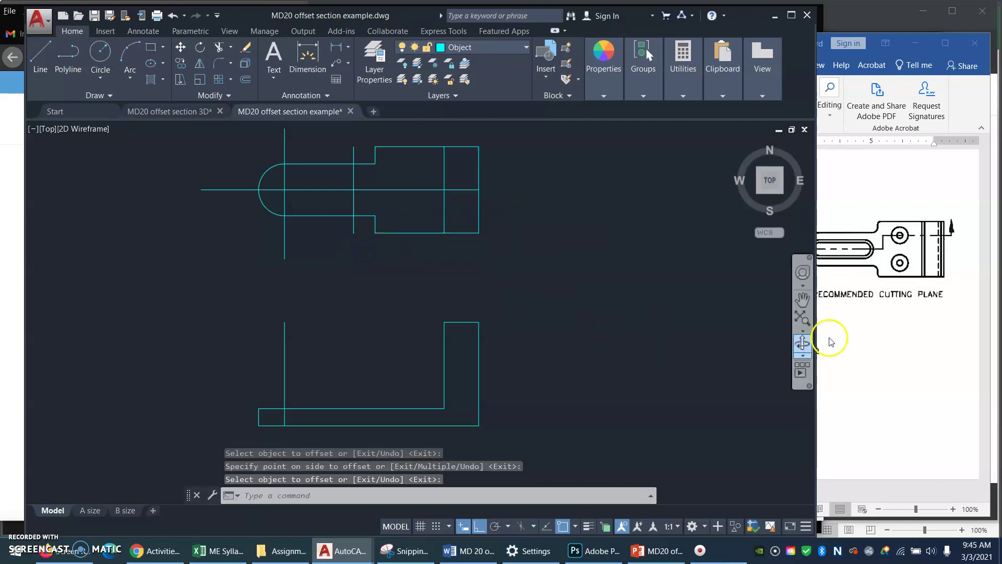
Draw a circle of radius 0.3 at the center of the arm's rounded end in the top view.
type("c")
key("Return")
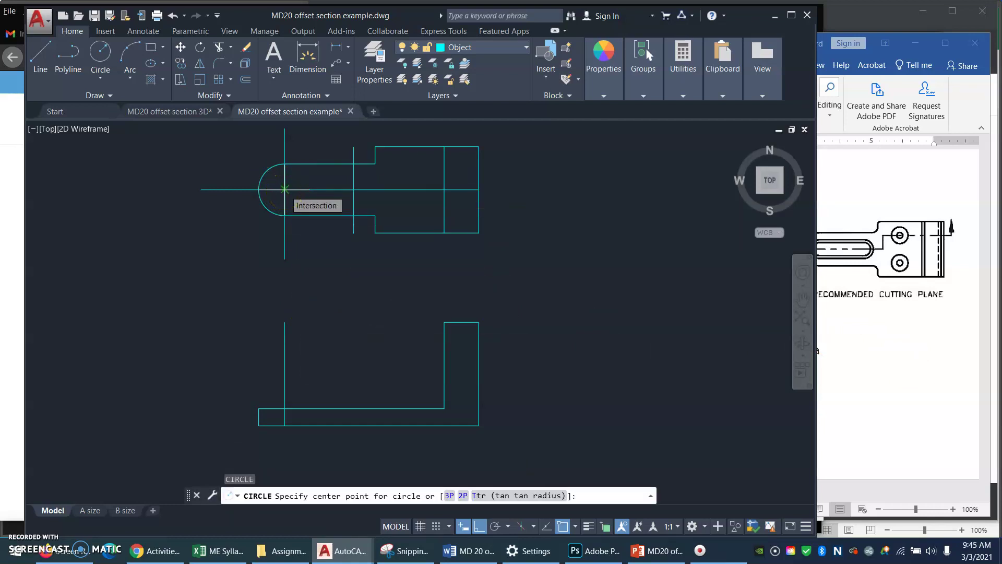
left_click(285, 189)
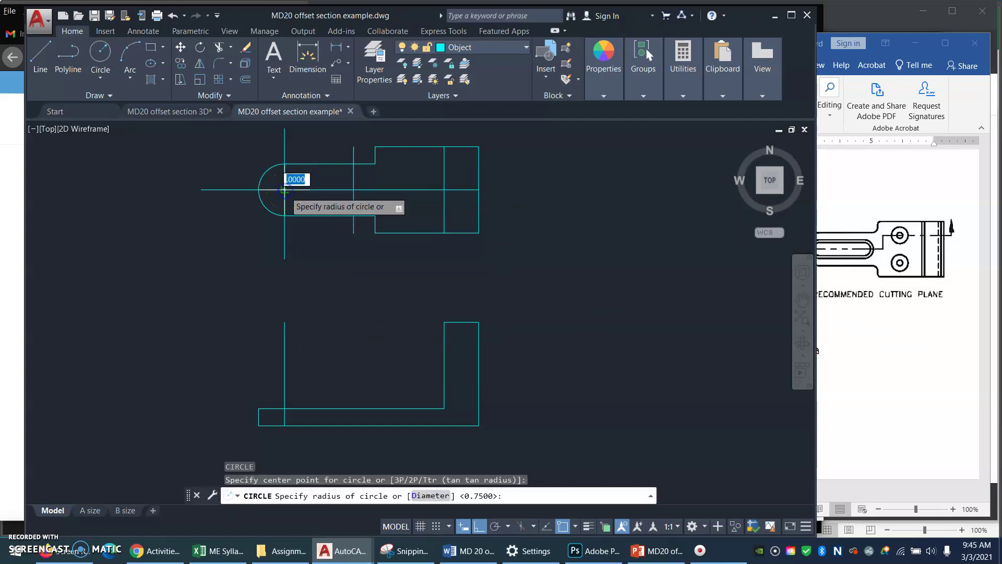
key("BackSpace")
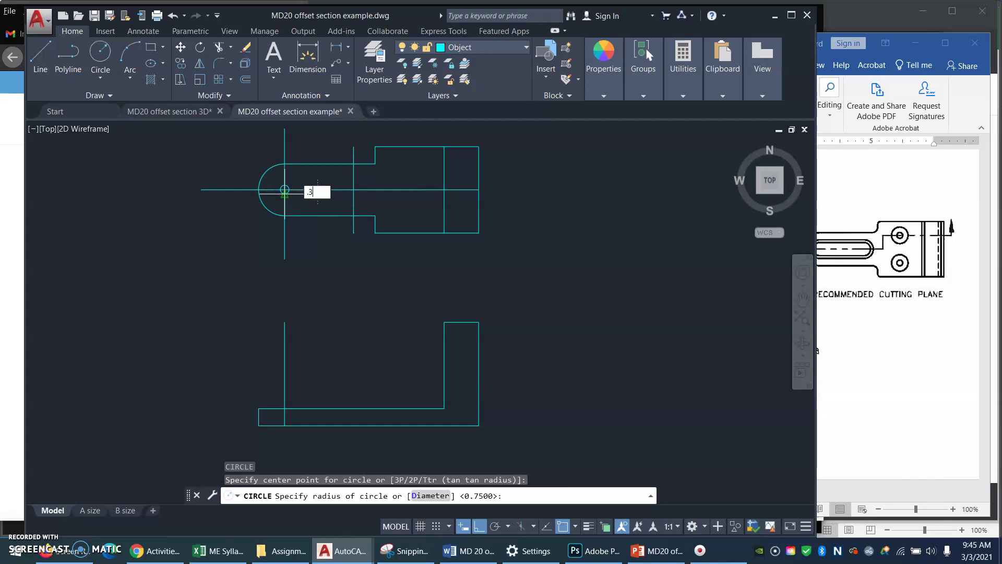
key("Return")
Draw a matching circle of radius 0.3 where the 3.625 offset line crosses the horizontal centerline.
right_click(287, 196)
left_click(313, 210)
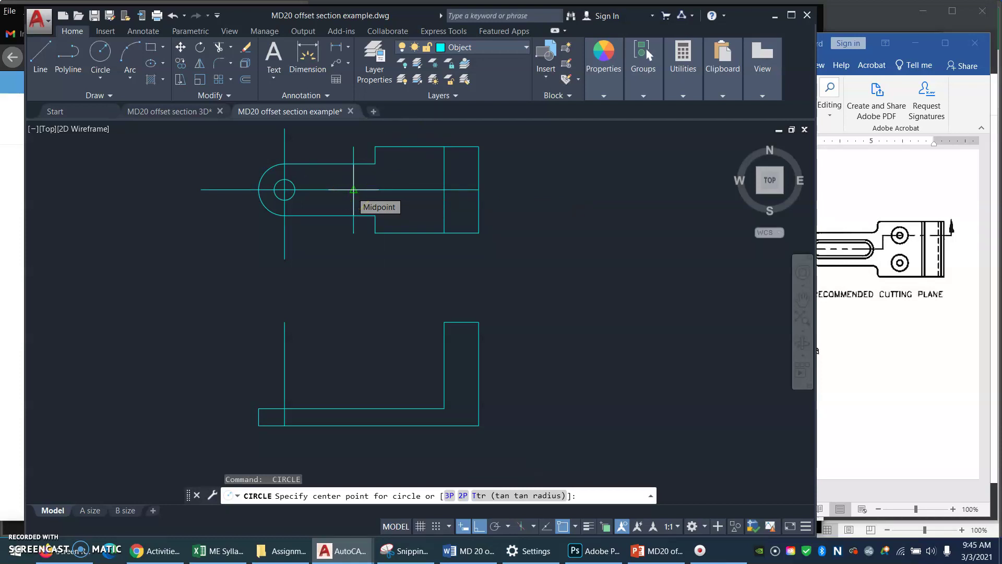
right_click(354, 189, "shift")
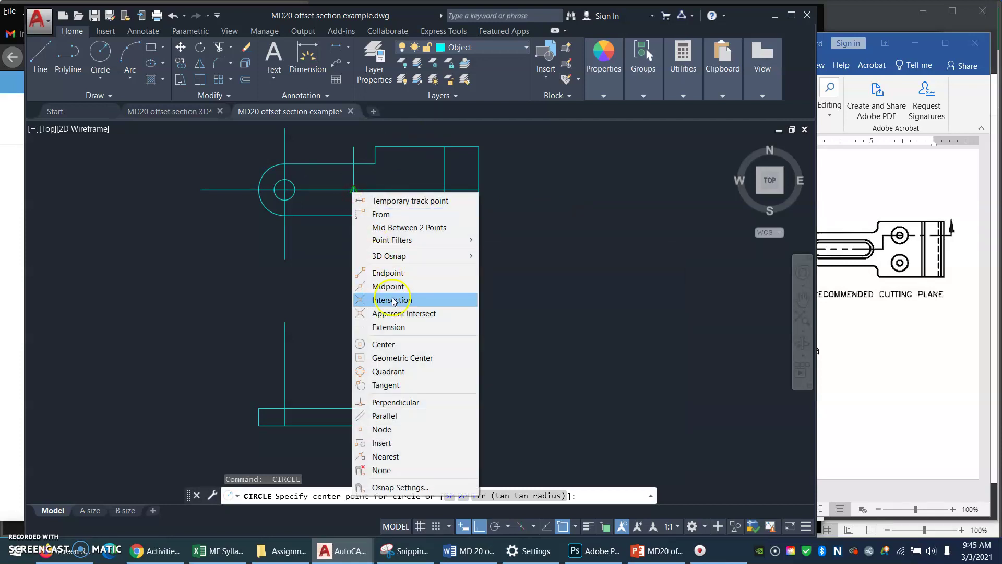
left_click(392, 300)
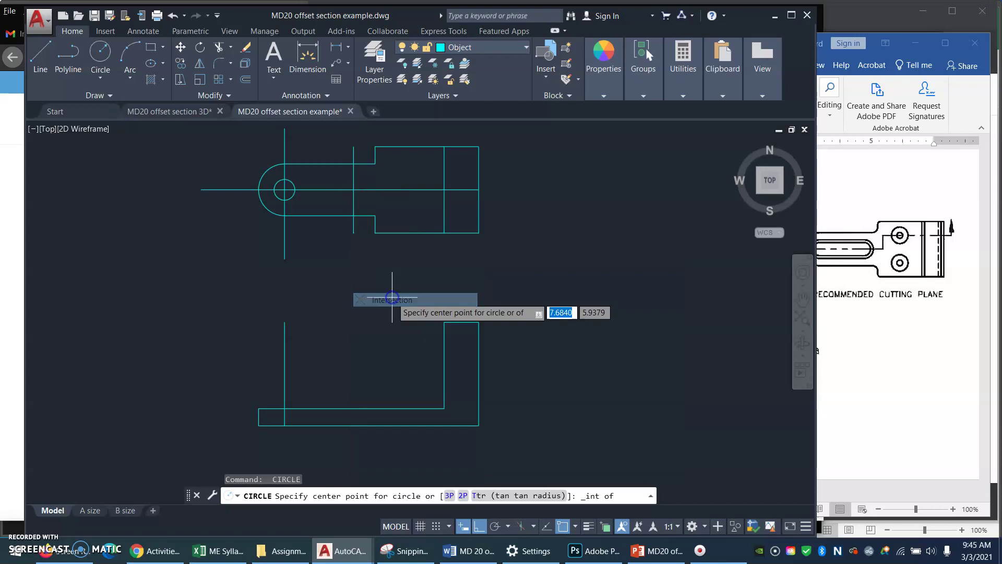
left_click(353, 189)
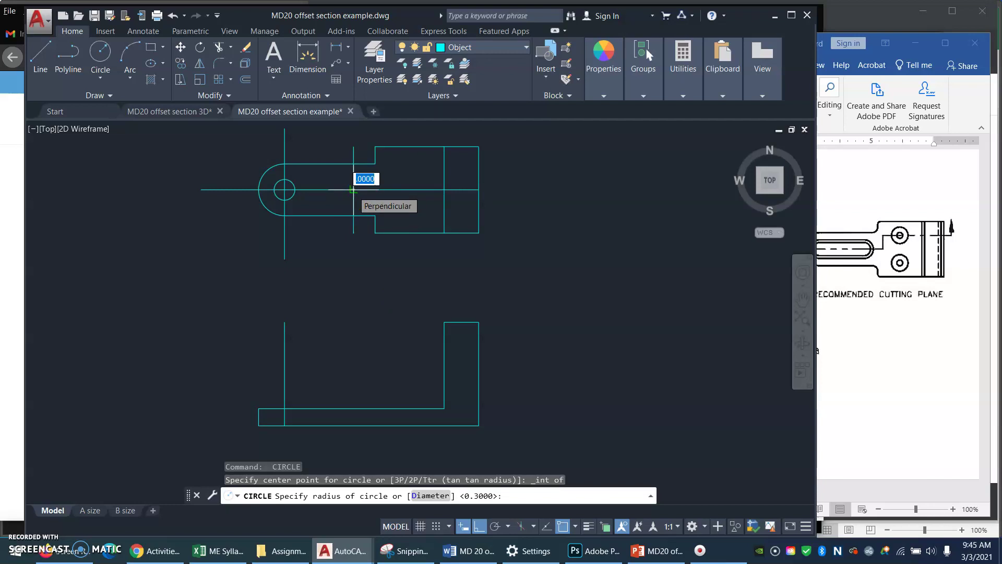
key("Return")
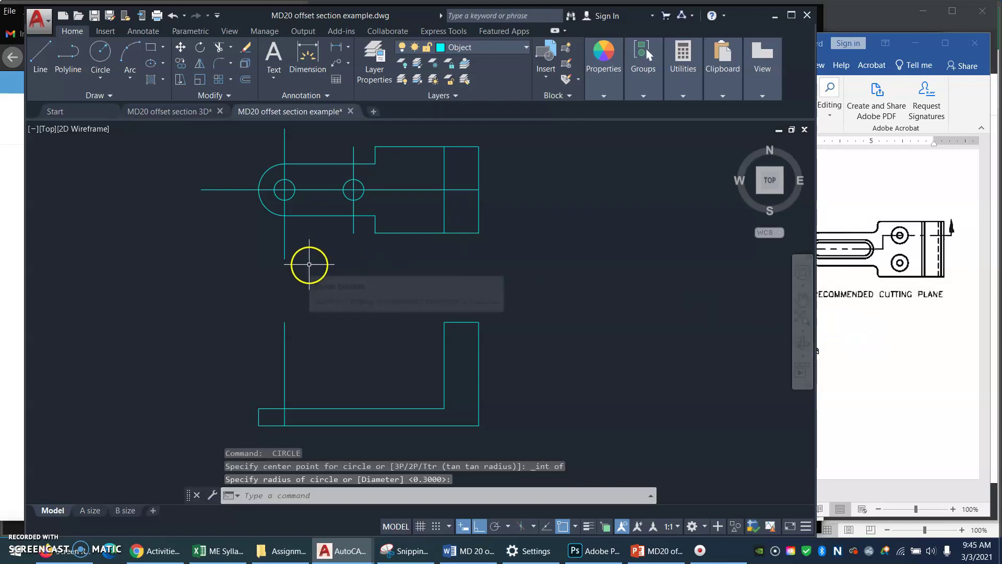
Draw a concentric circle of radius 0.438 around the small circle at the arm's rounded end.
type("c")
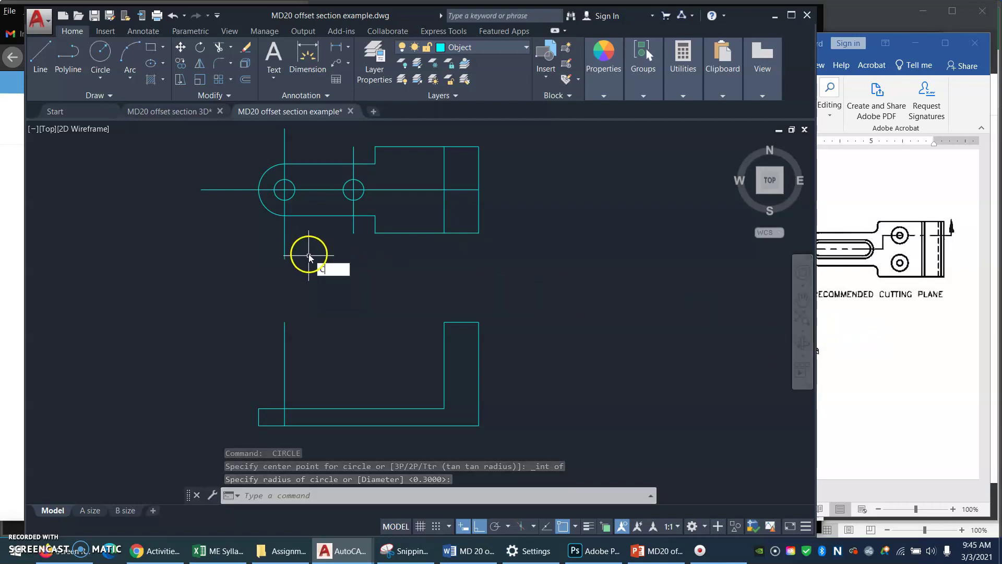
key("Return")
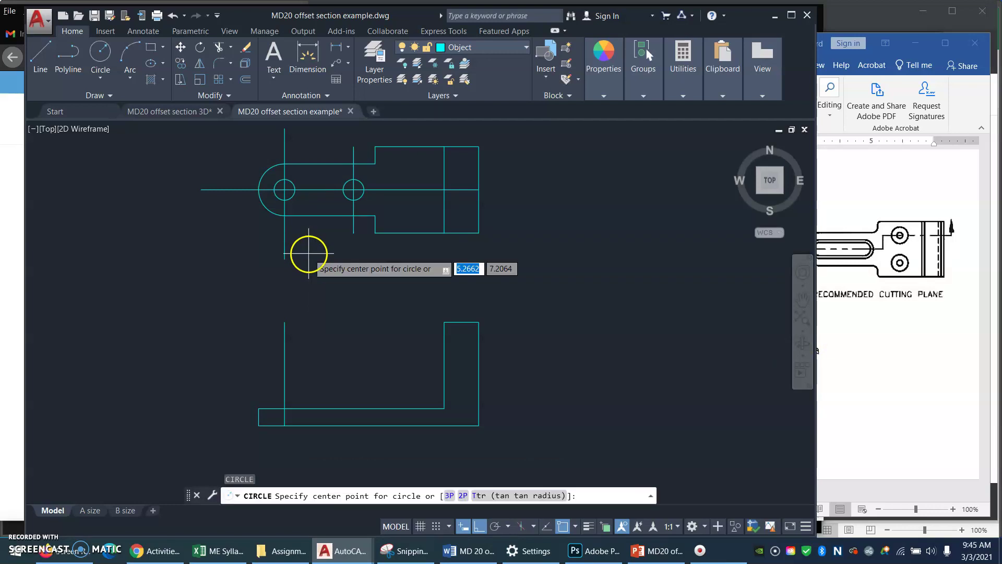
left_click(284, 190)
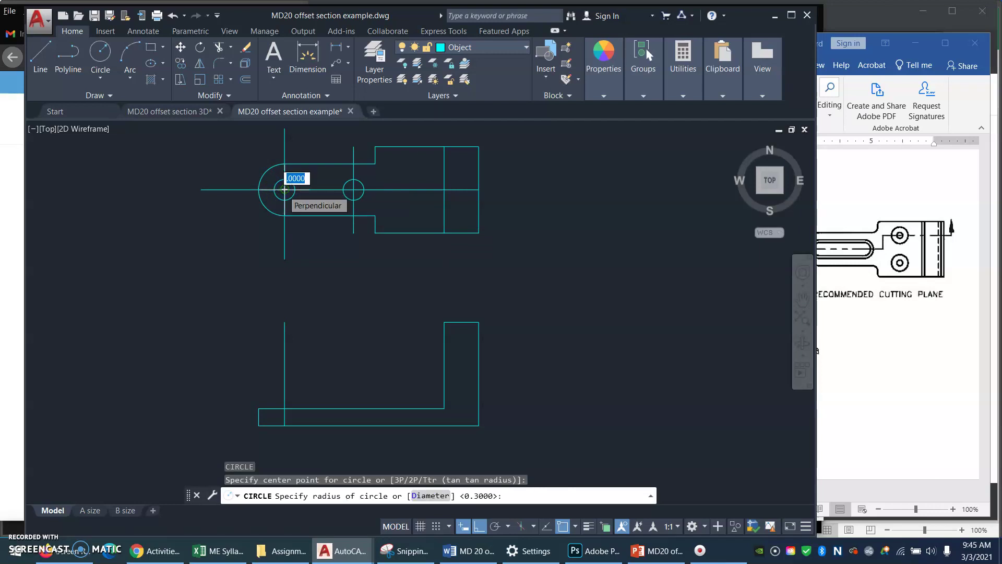
type(".")
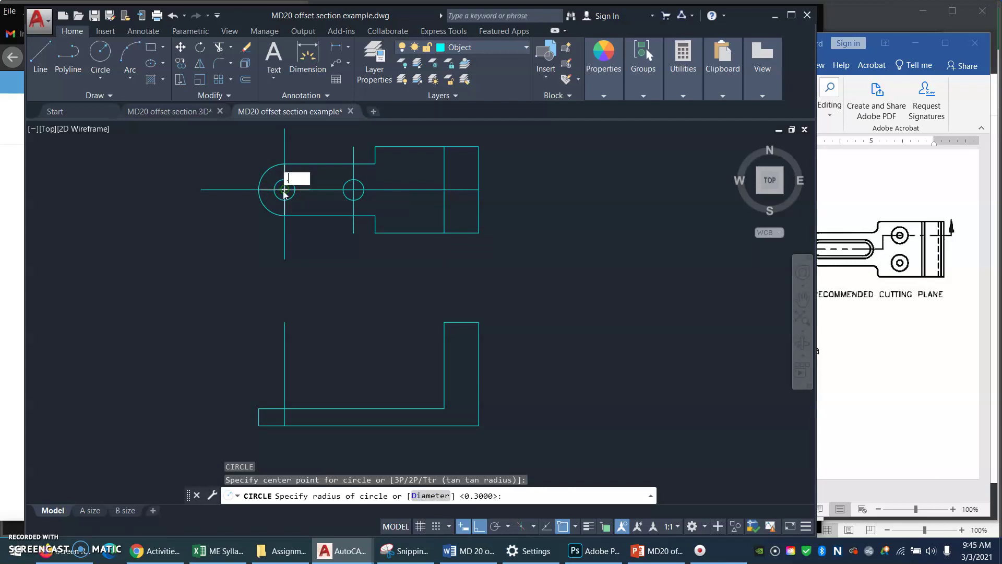
type("438")
key("Return")
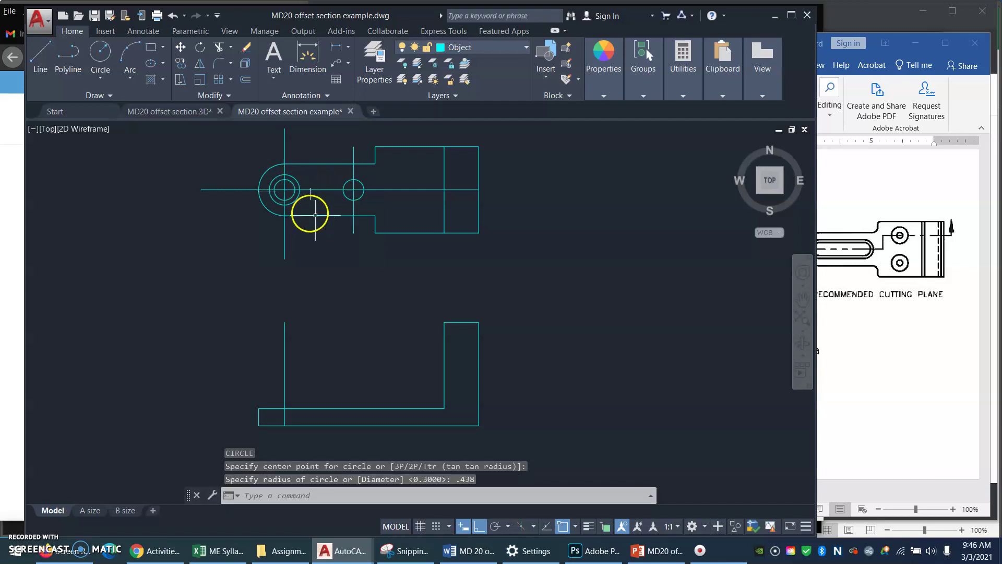
Draw a concentric circle of radius 0.438 around the small circle at the slot's second center.
key("Return")
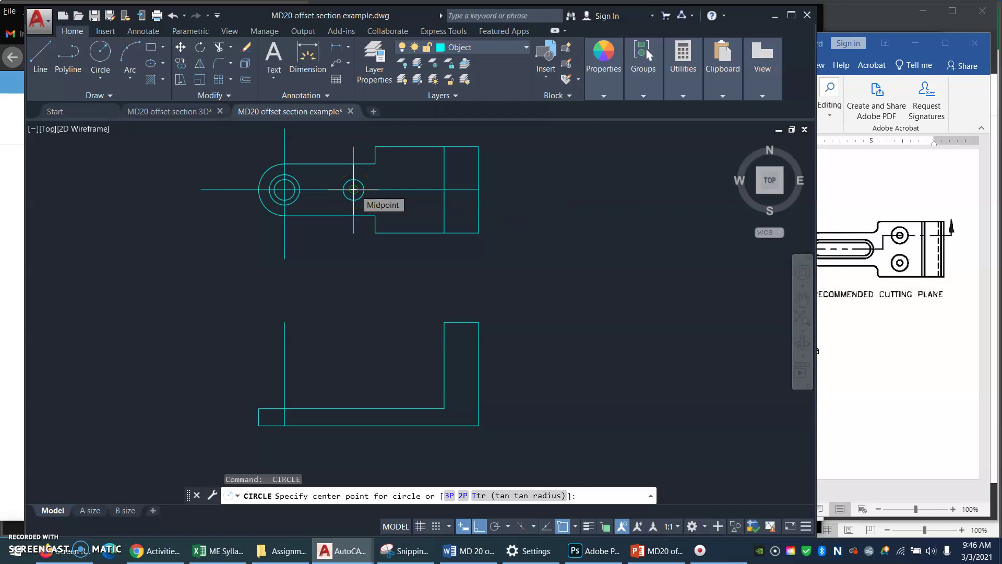
left_click(353, 190)
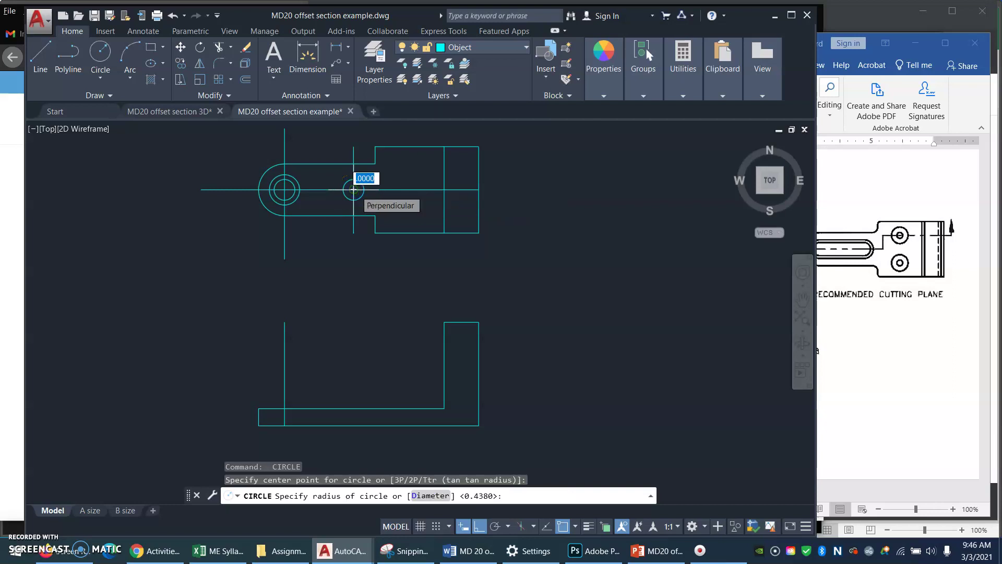
key("Return")
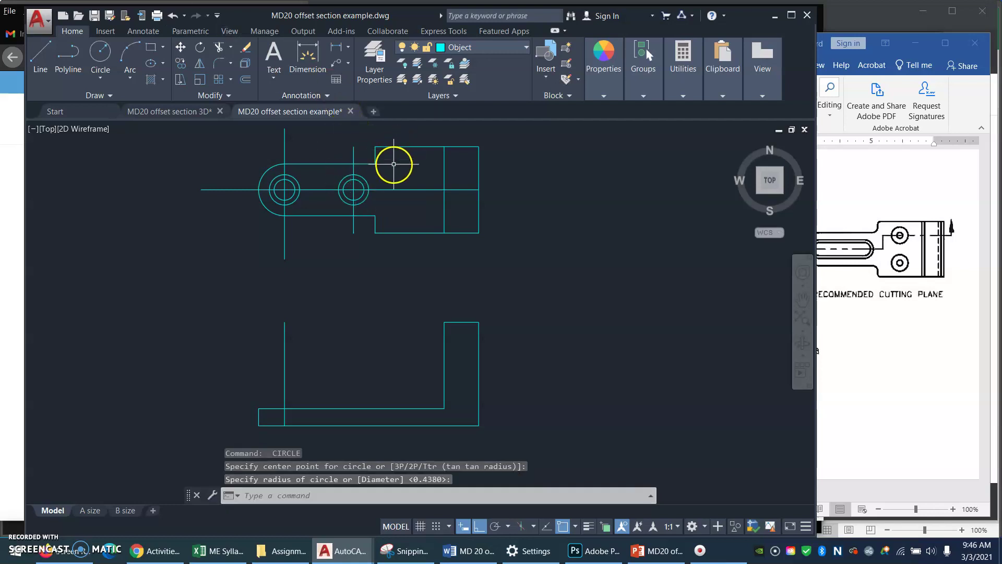
Draw two horizontal lines joining the upper quadrants of the outer circle pair and of the inner circle pair in the top view.
type("l")
key("Return")
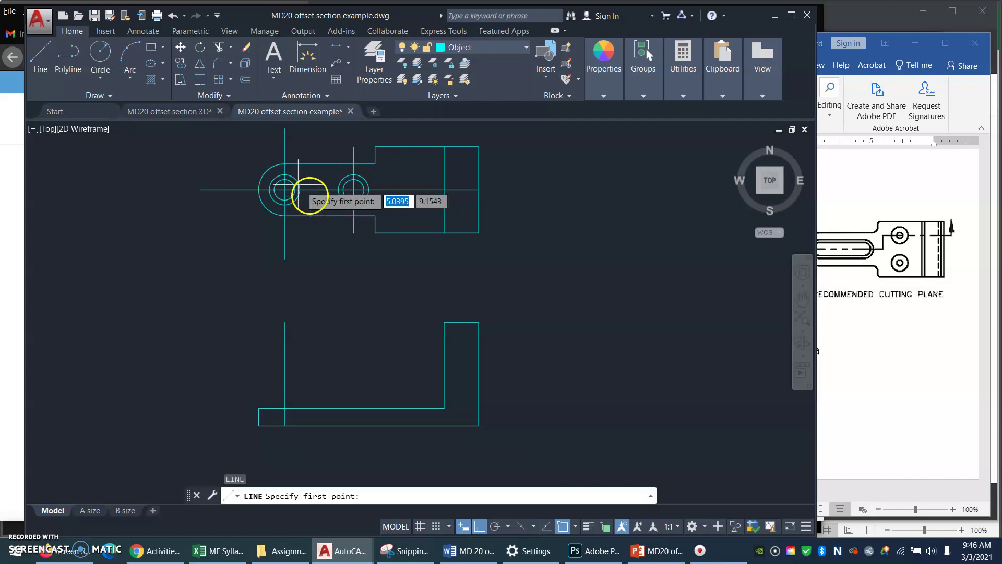
left_click(282, 178)
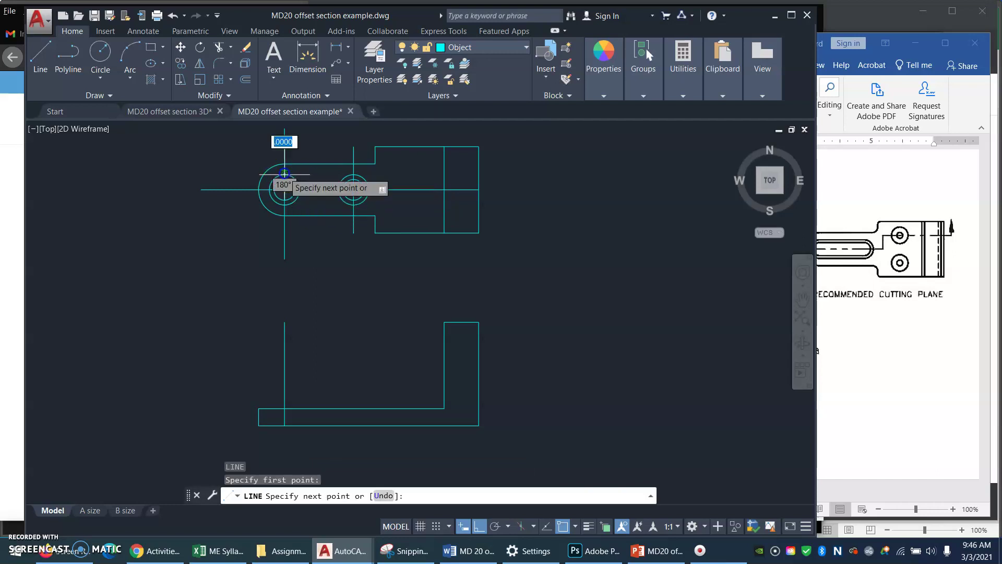
left_click(354, 174)
key("Return")
key("Return")
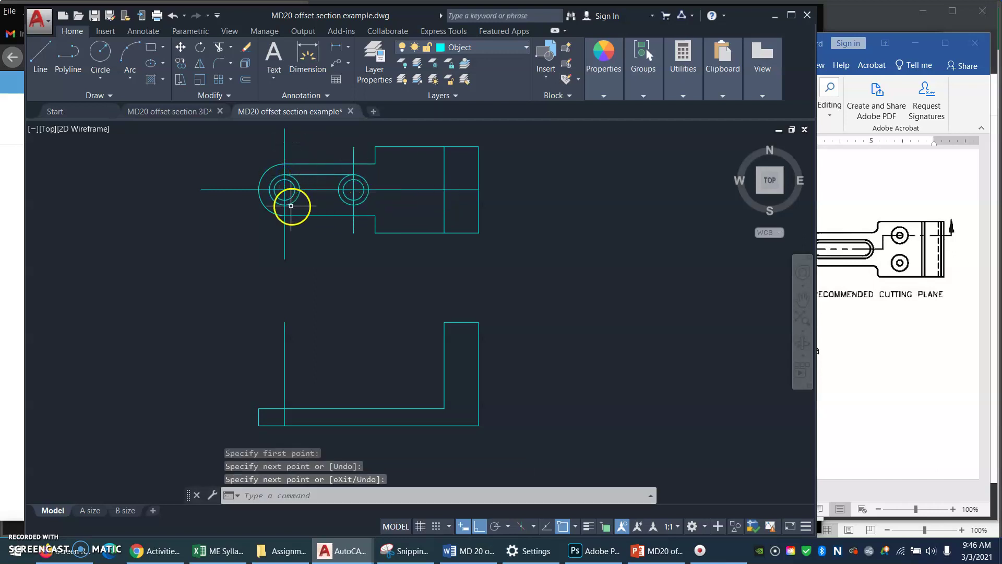
left_click(282, 182)
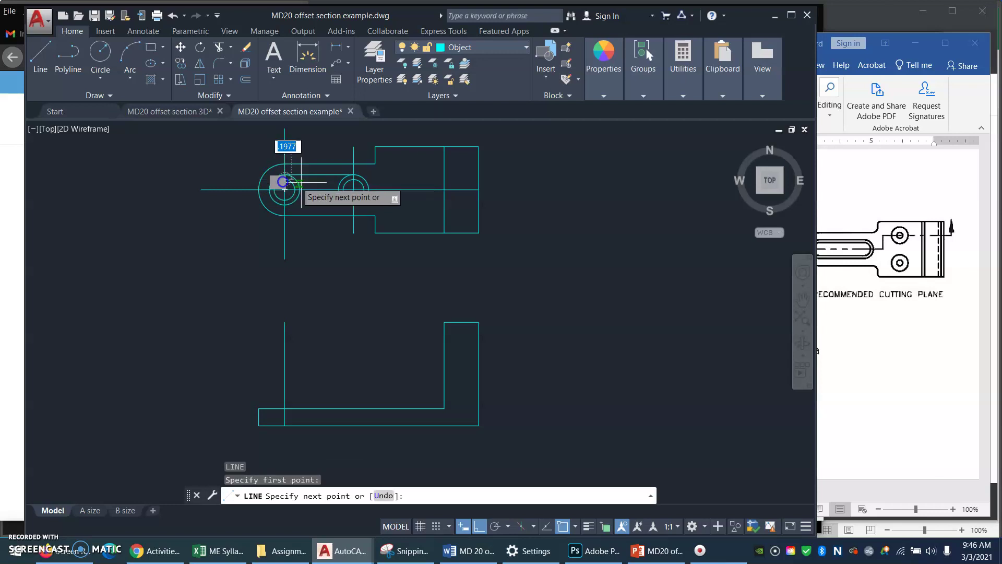
left_click(354, 183)
key("Return")
Draw two horizontal lines joining the lower quadrants of the inner circle pair and of the outer circle pair.
key("Return")
left_click(284, 201)
key("Return")
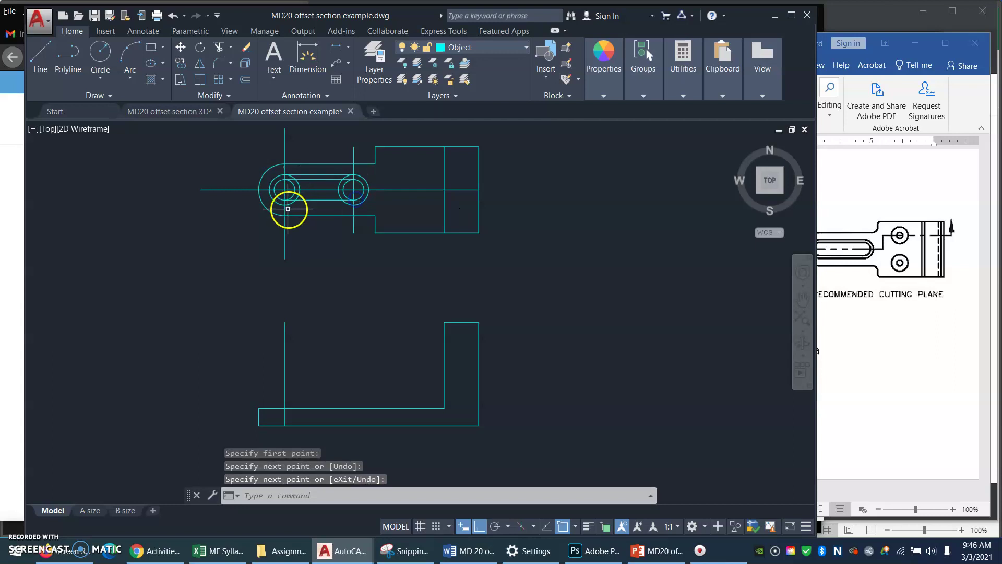
key("Return")
left_click(285, 204)
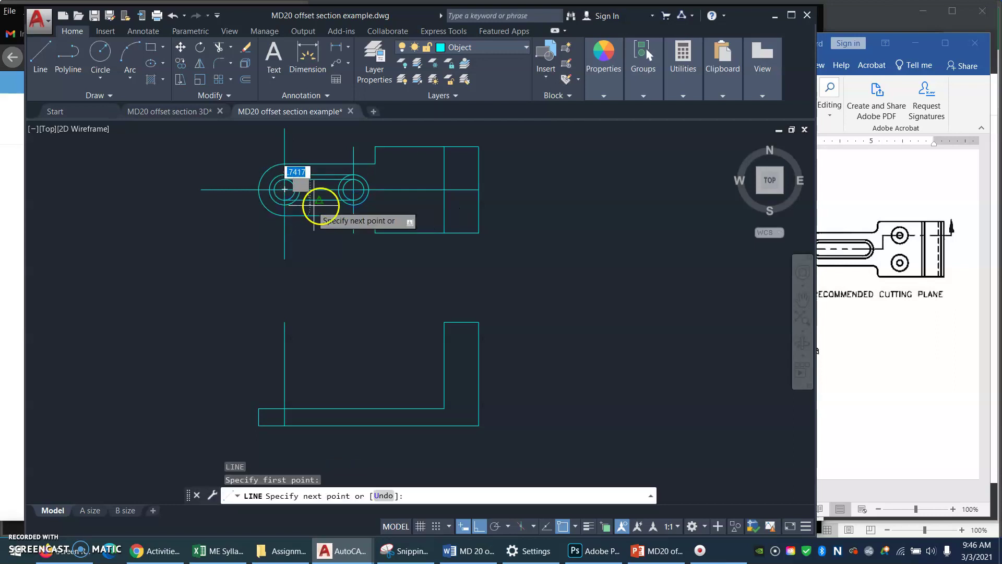
left_click(353, 204)
key("Return")
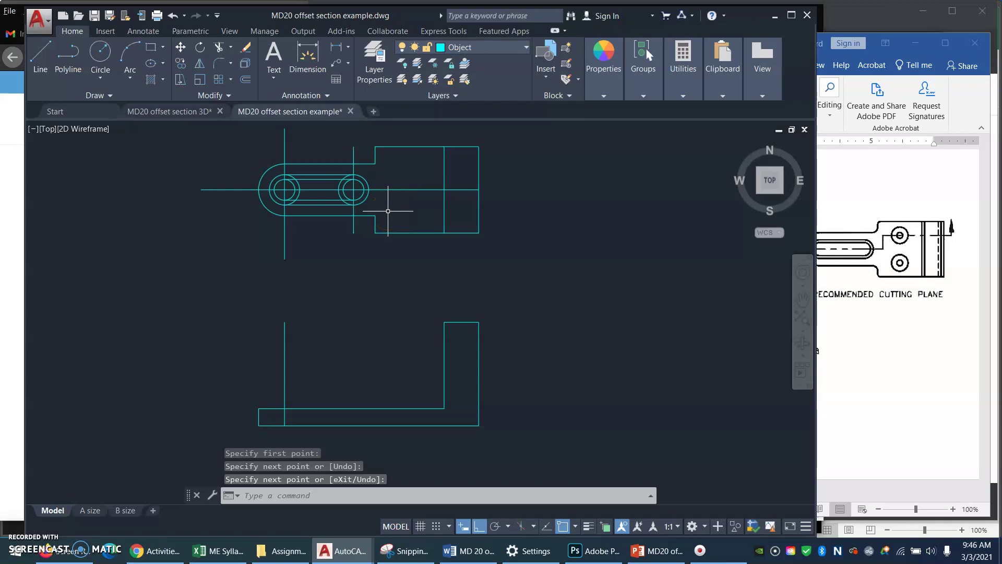
Trim away the facing inner halves of the four slot circles, using the two vertical center lines as cutting edges.
type("tr")
key("Return")
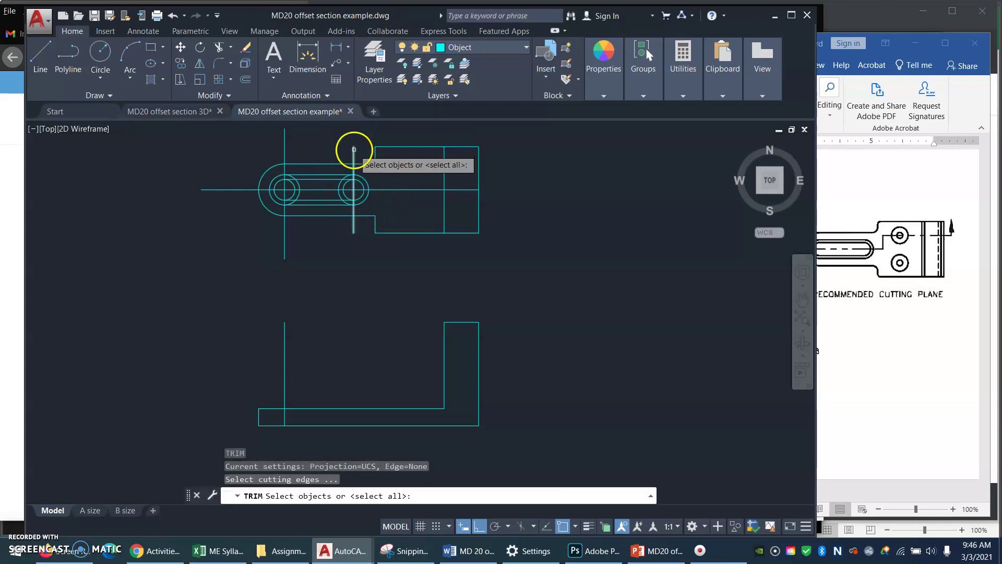
left_click(365, 143)
left_click(260, 151)
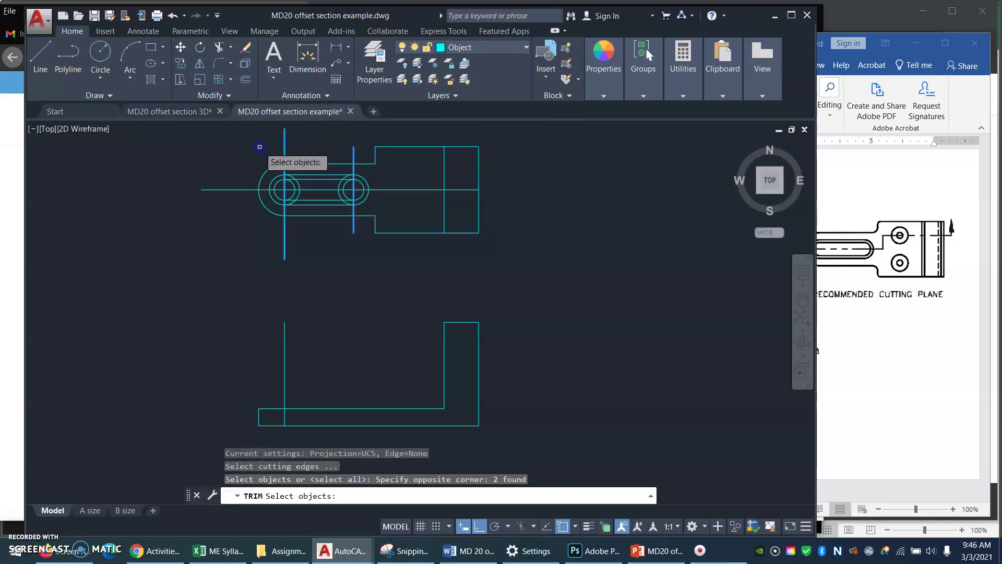
key("Return")
left_click(293, 183)
left_click(299, 187)
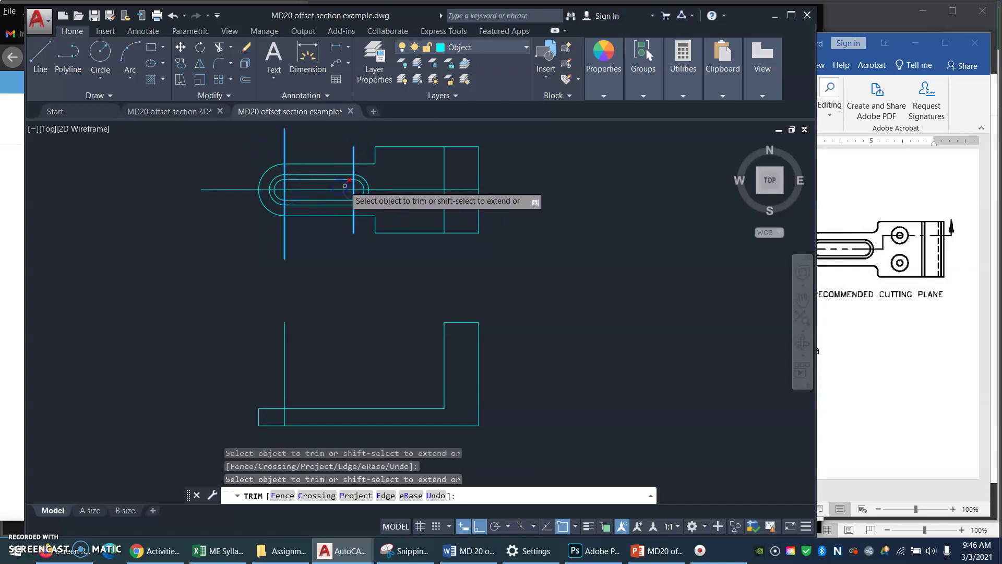
left_click(402, 235)
right_click(526, 236)
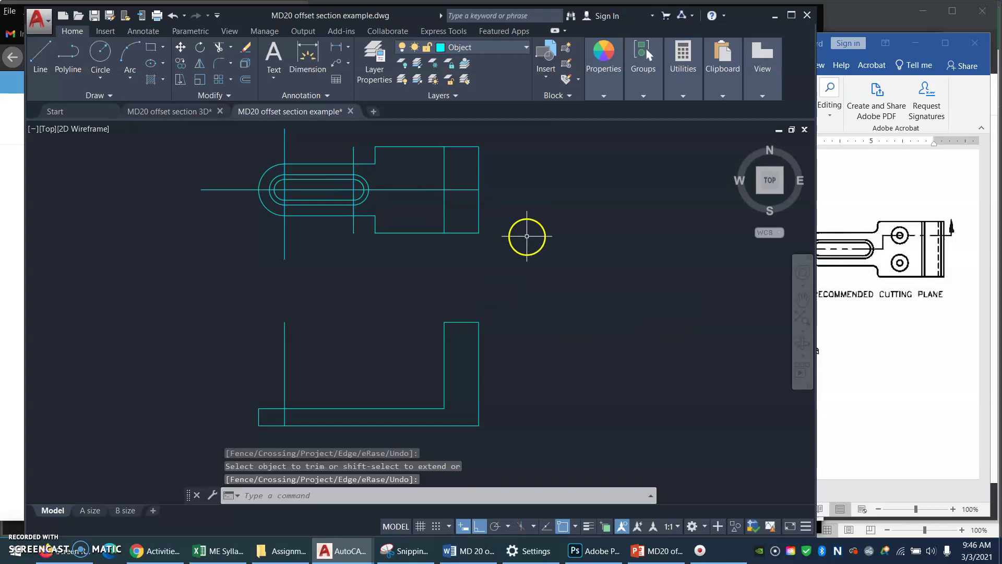